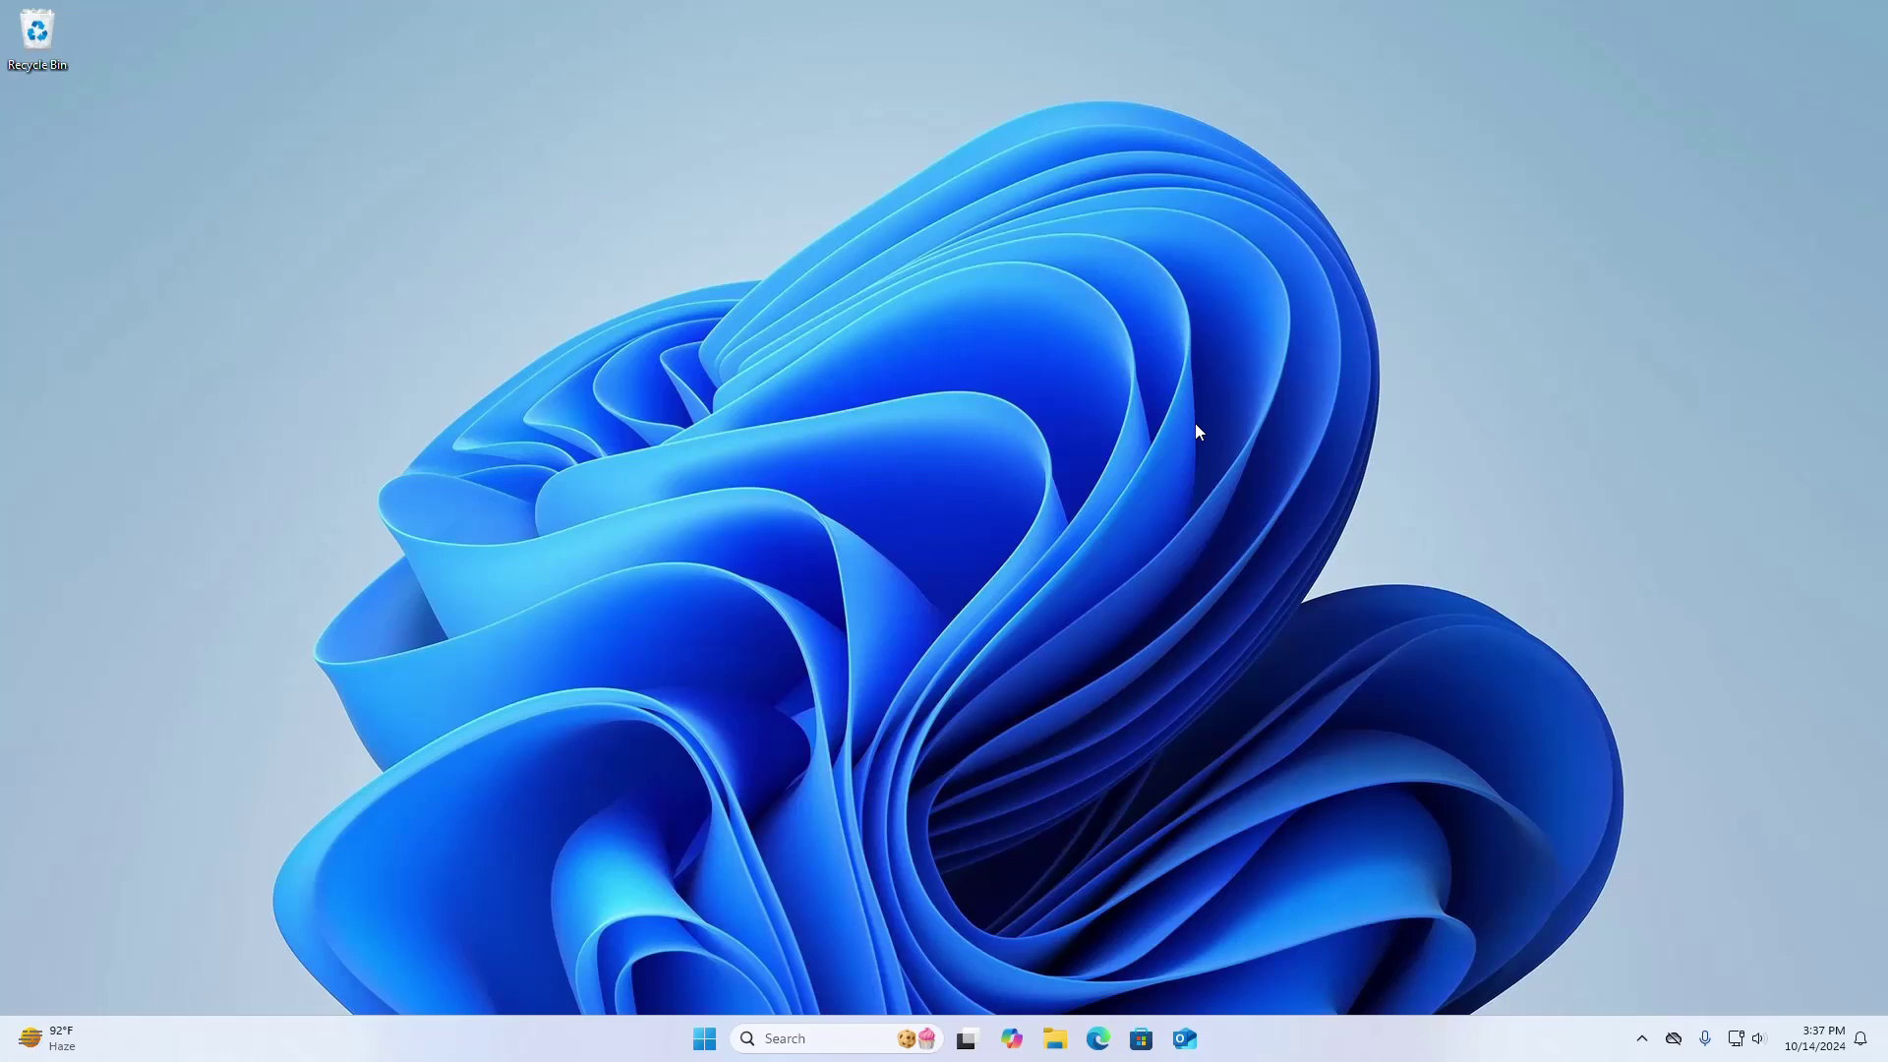
Step: Load brave.com/download/ in Microsoft Edge from the taskbar
click(1099, 1038)
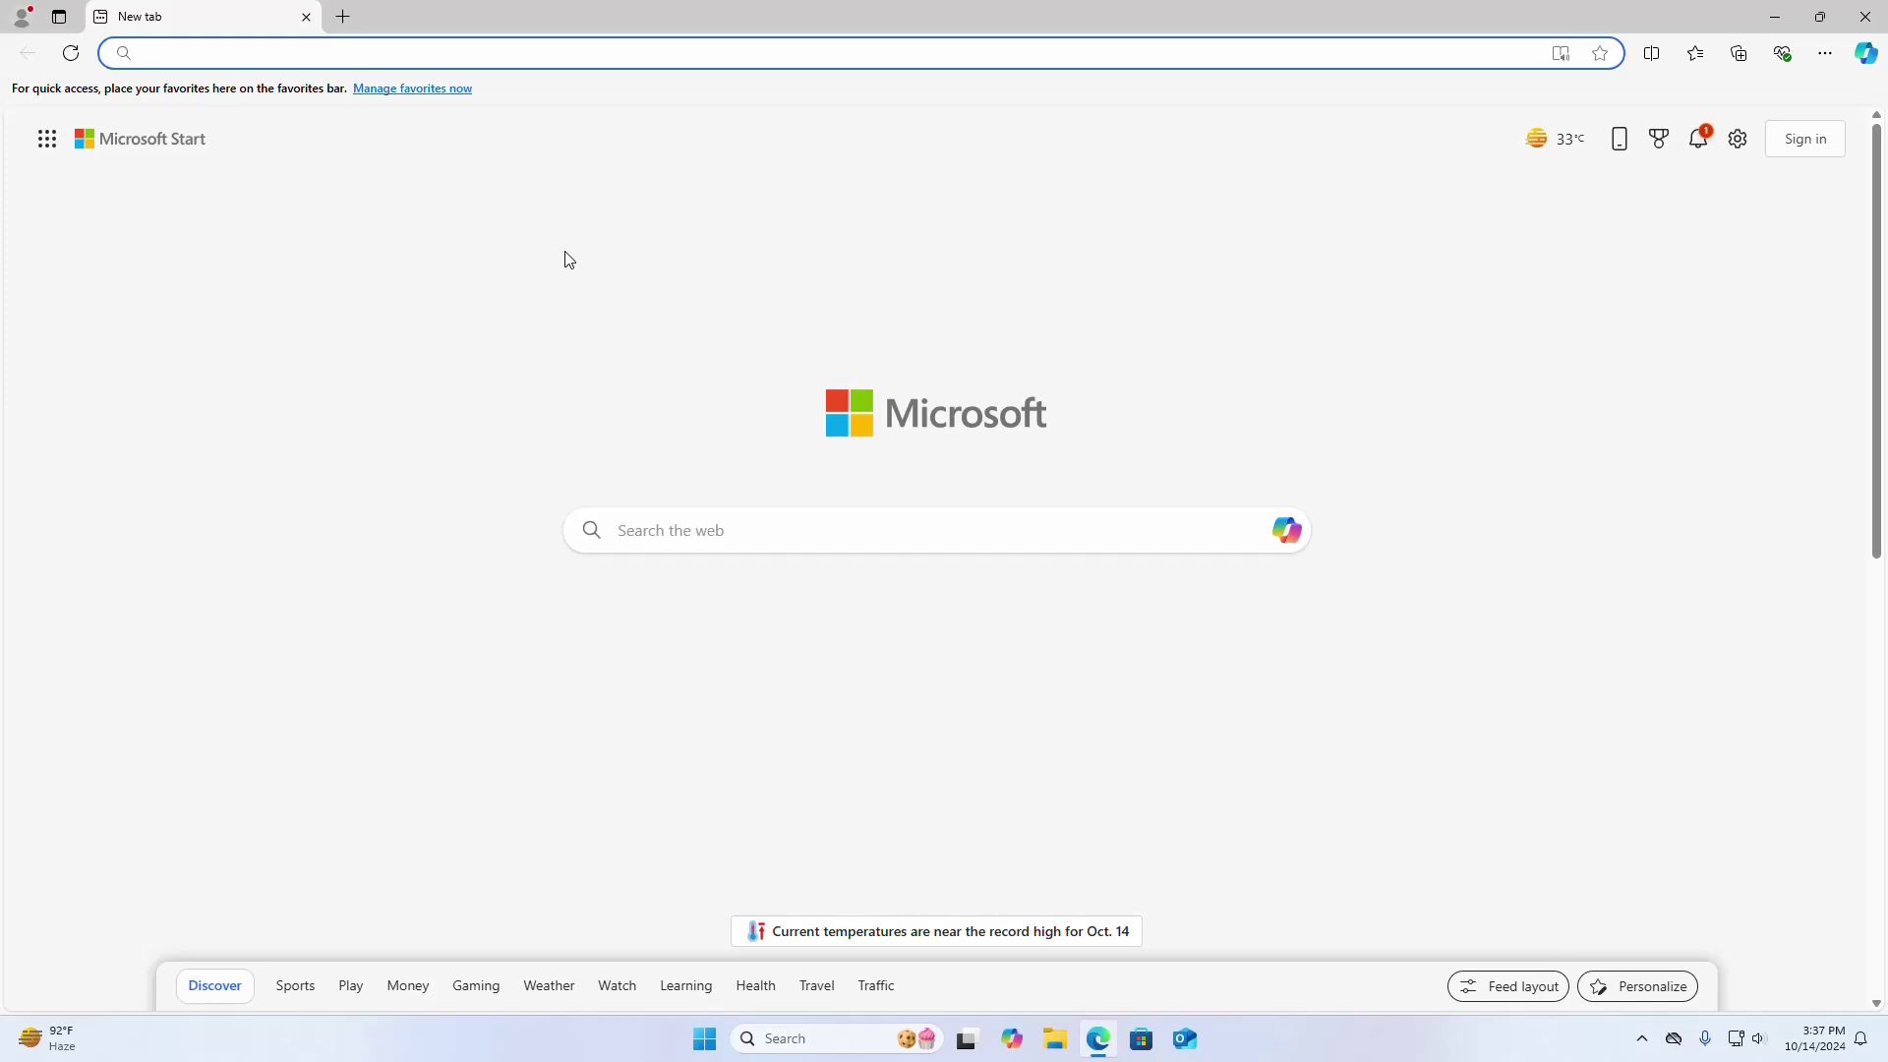
text(brave.com/download/)
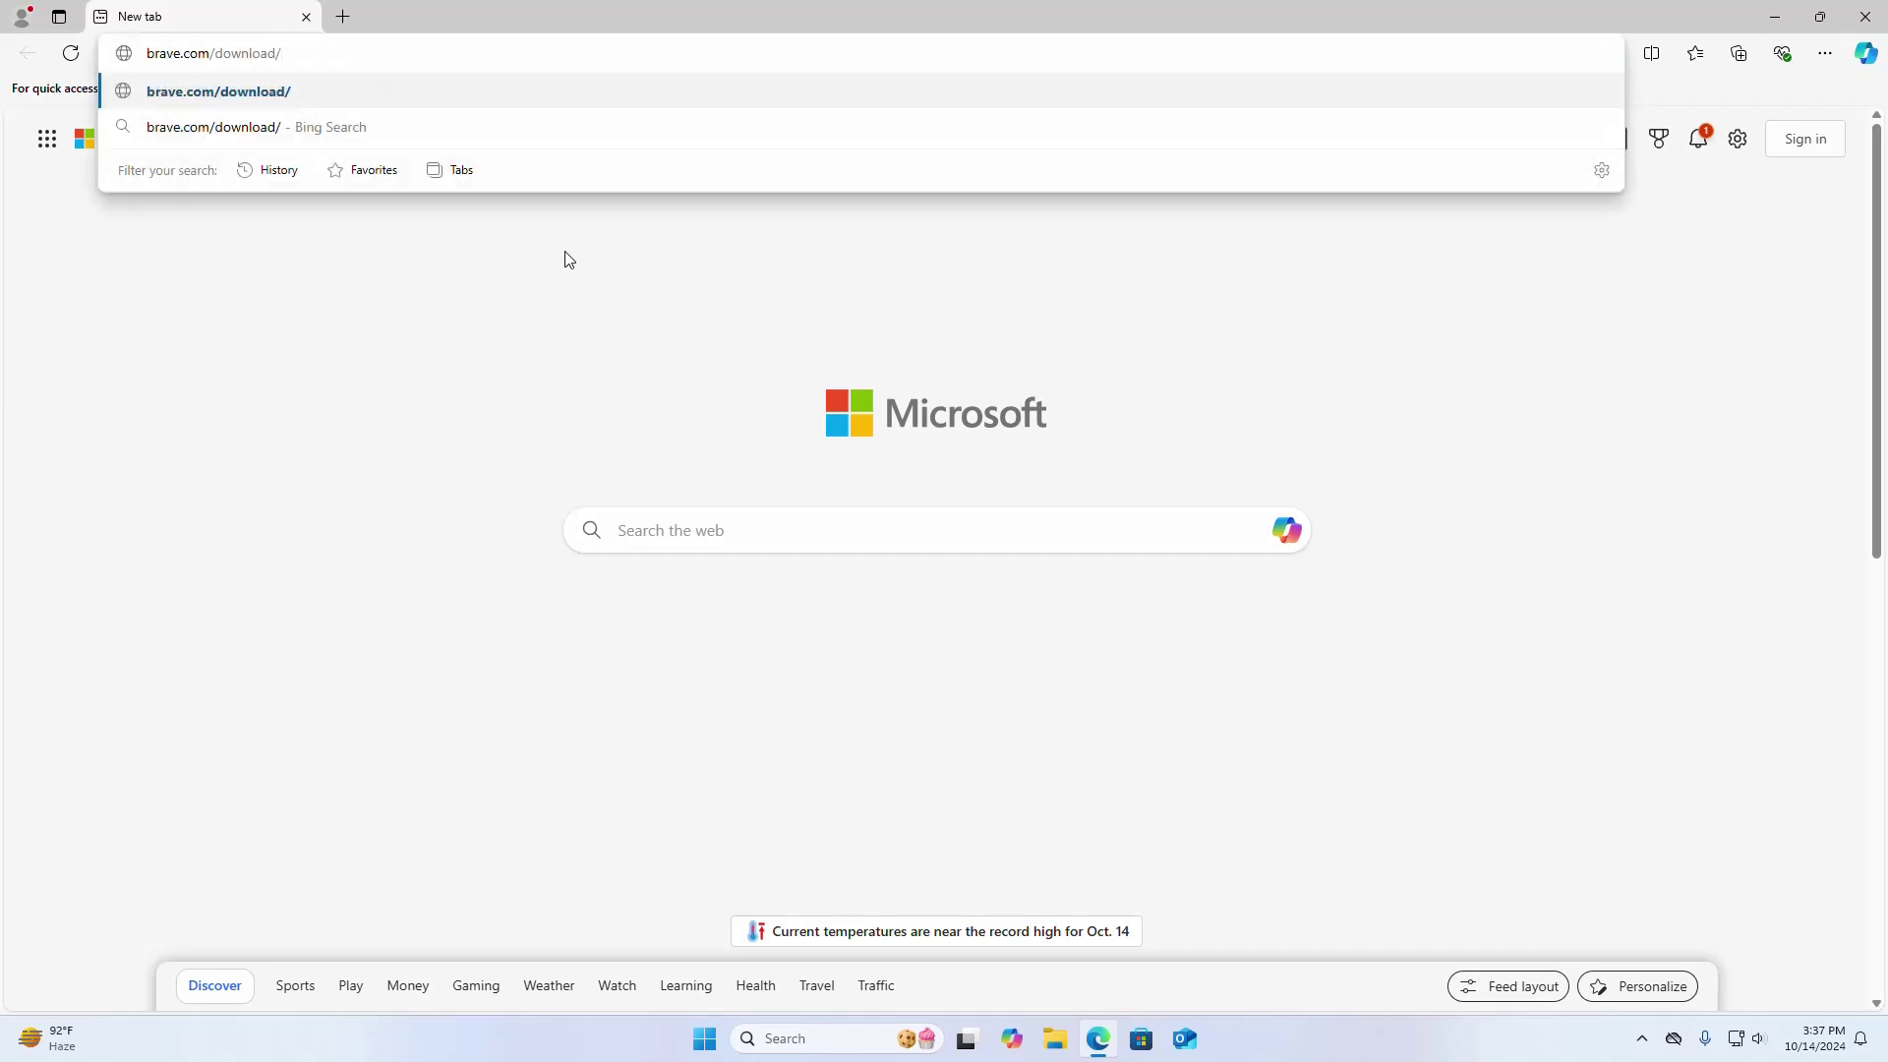
key(Return)
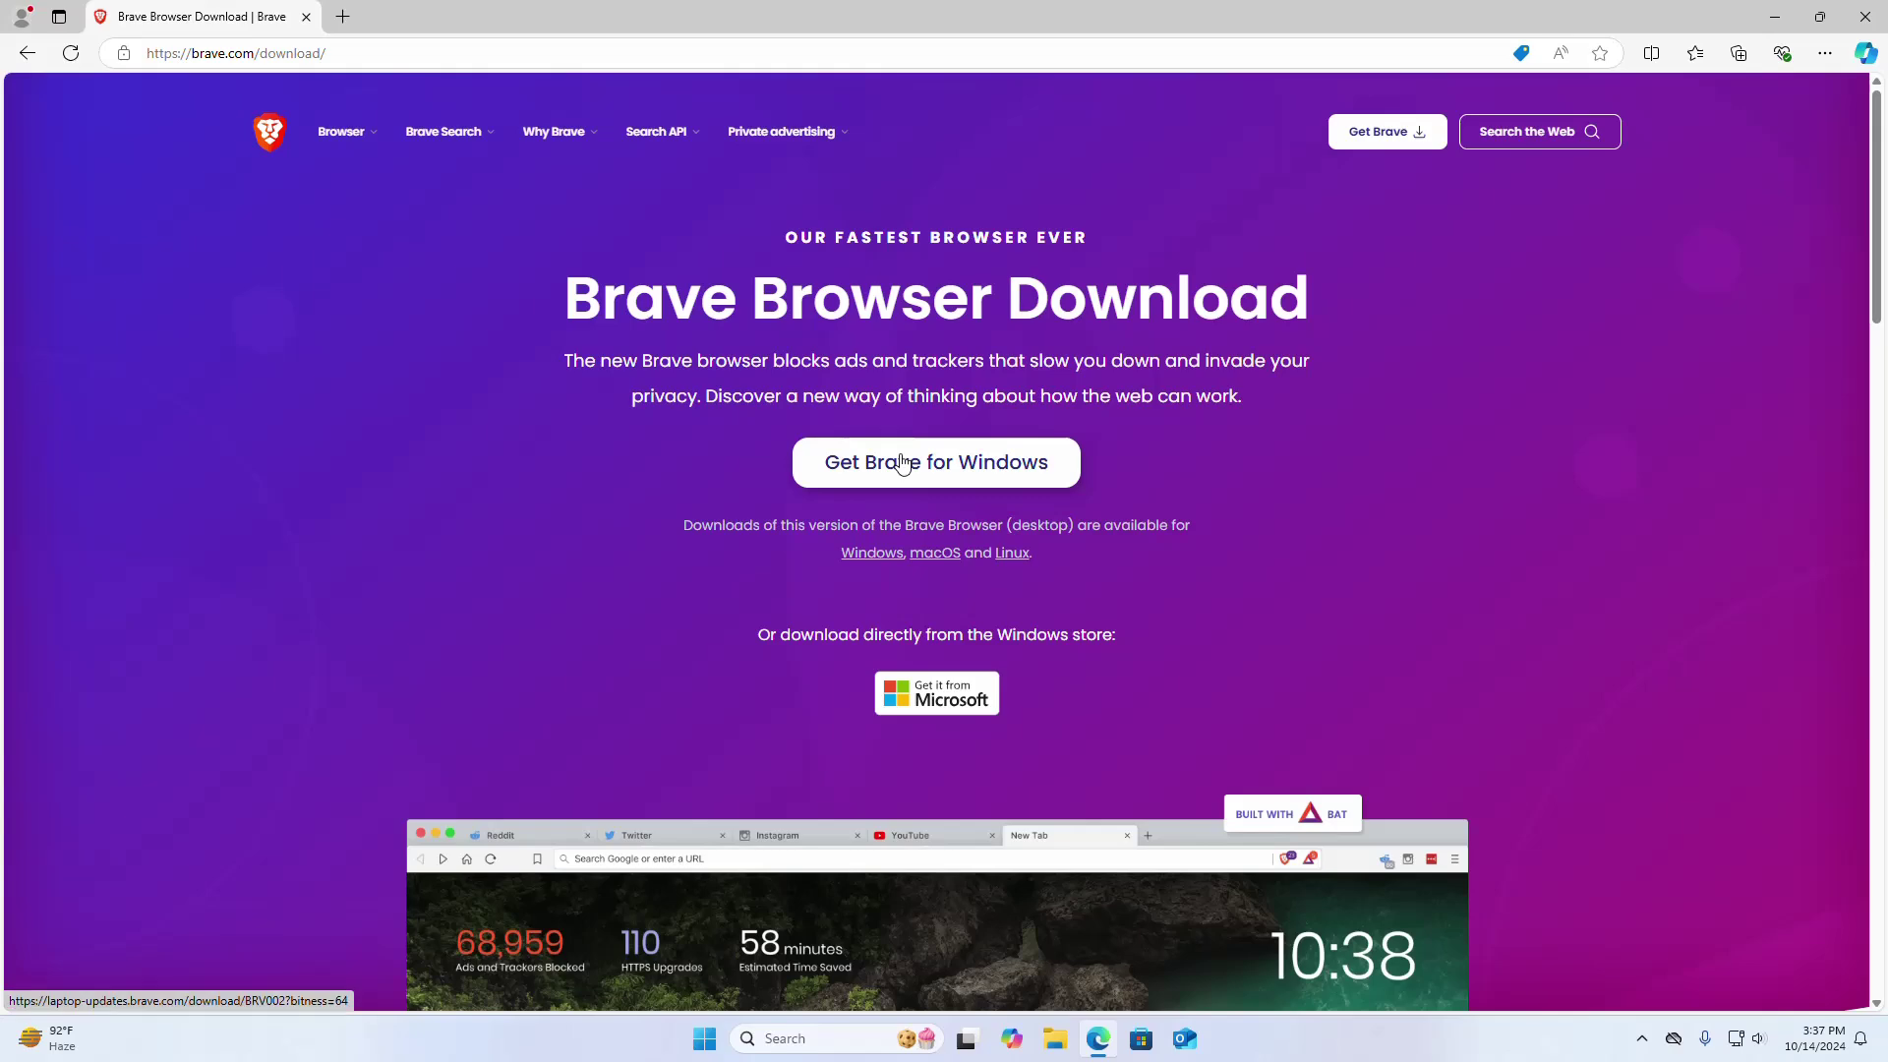
Step: Download the Brave installer for Windows with the Get Brave button
click(903, 464)
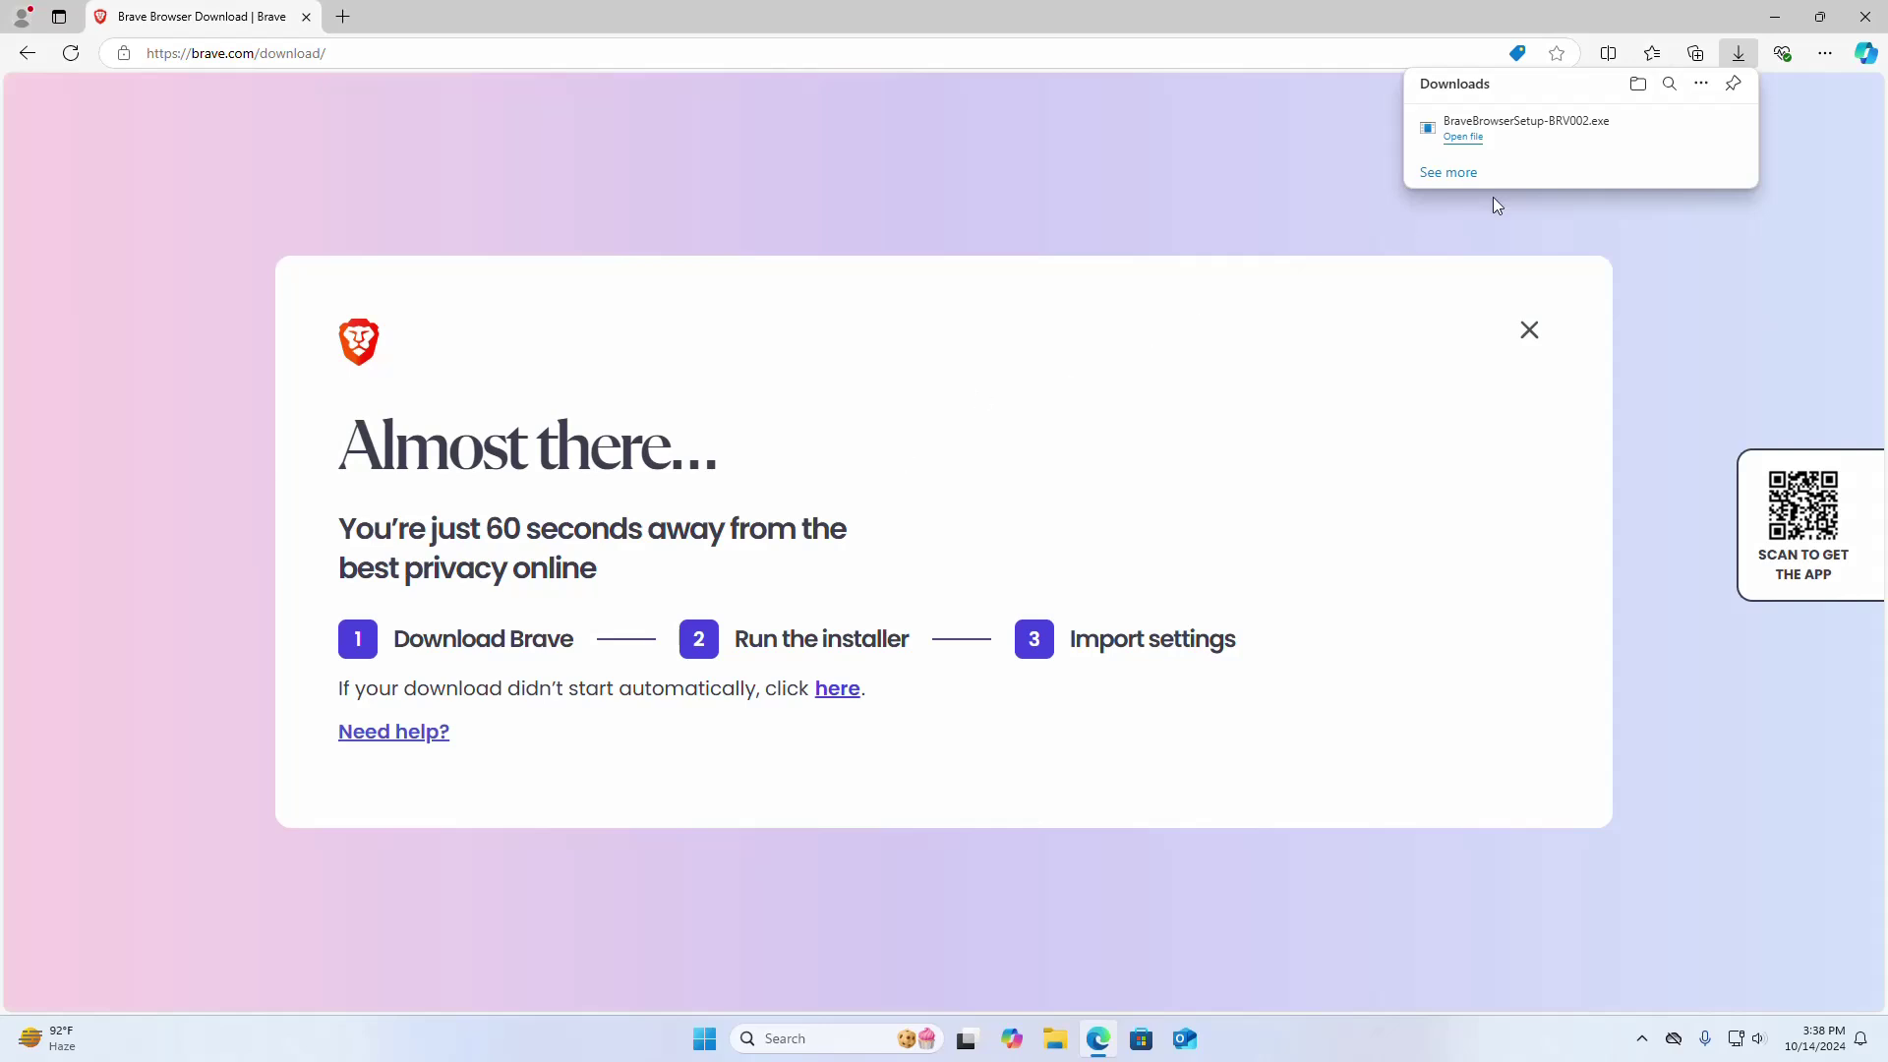
Step: Run BraveBrowserSetup-BRV002 from the Downloads folder using its right-click Open command
click(1645, 85)
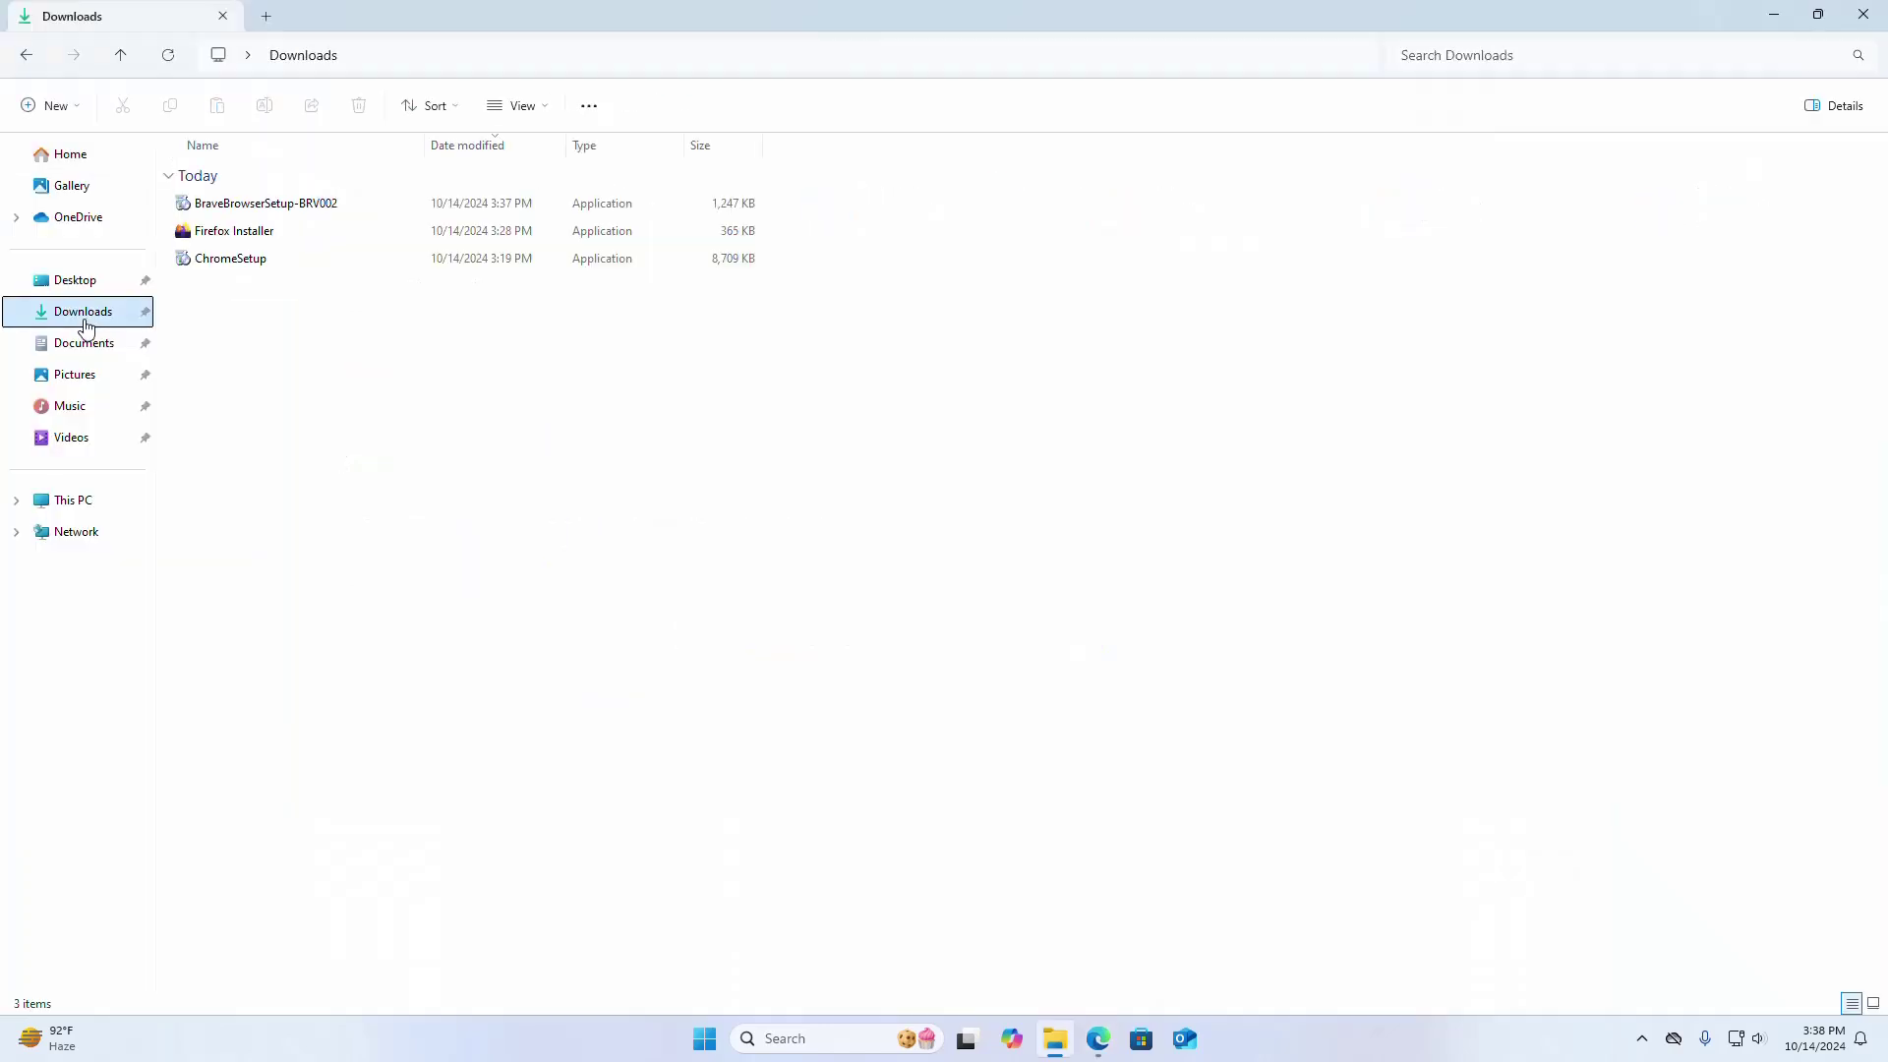
click(267, 209)
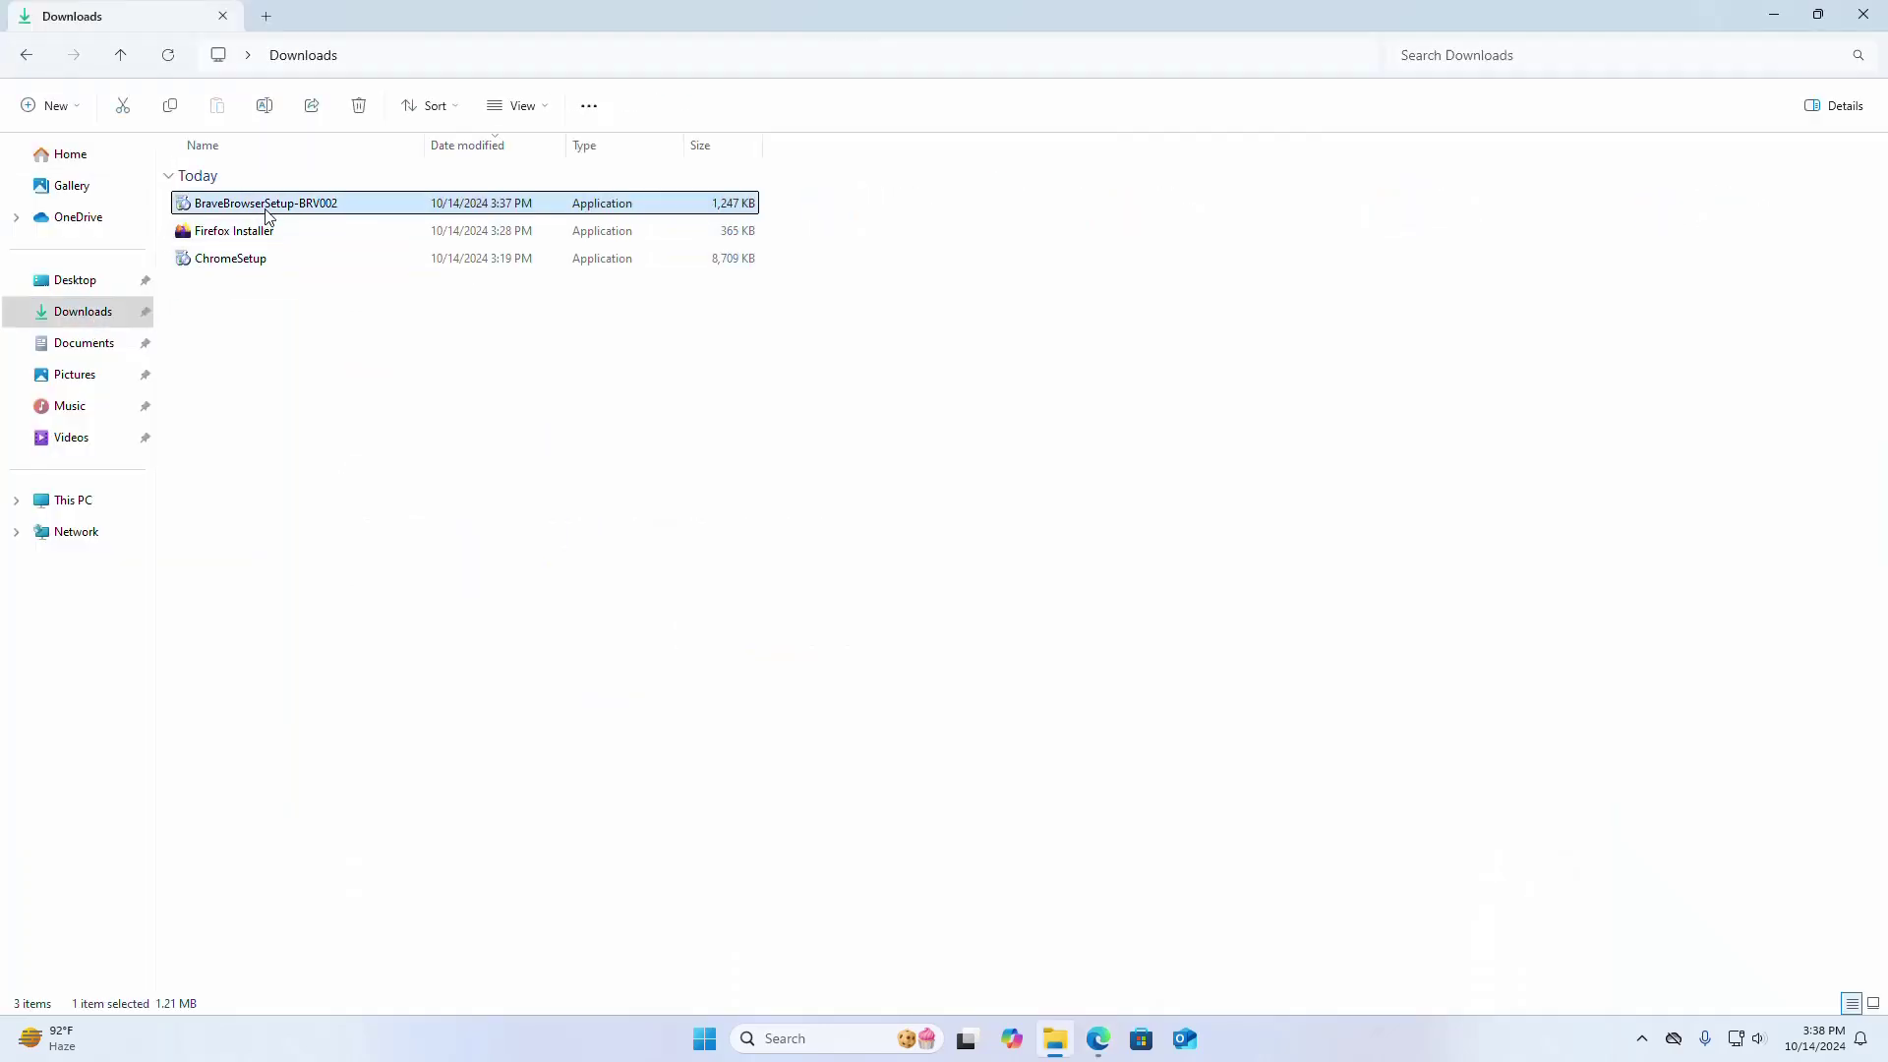
right_click(317, 211)
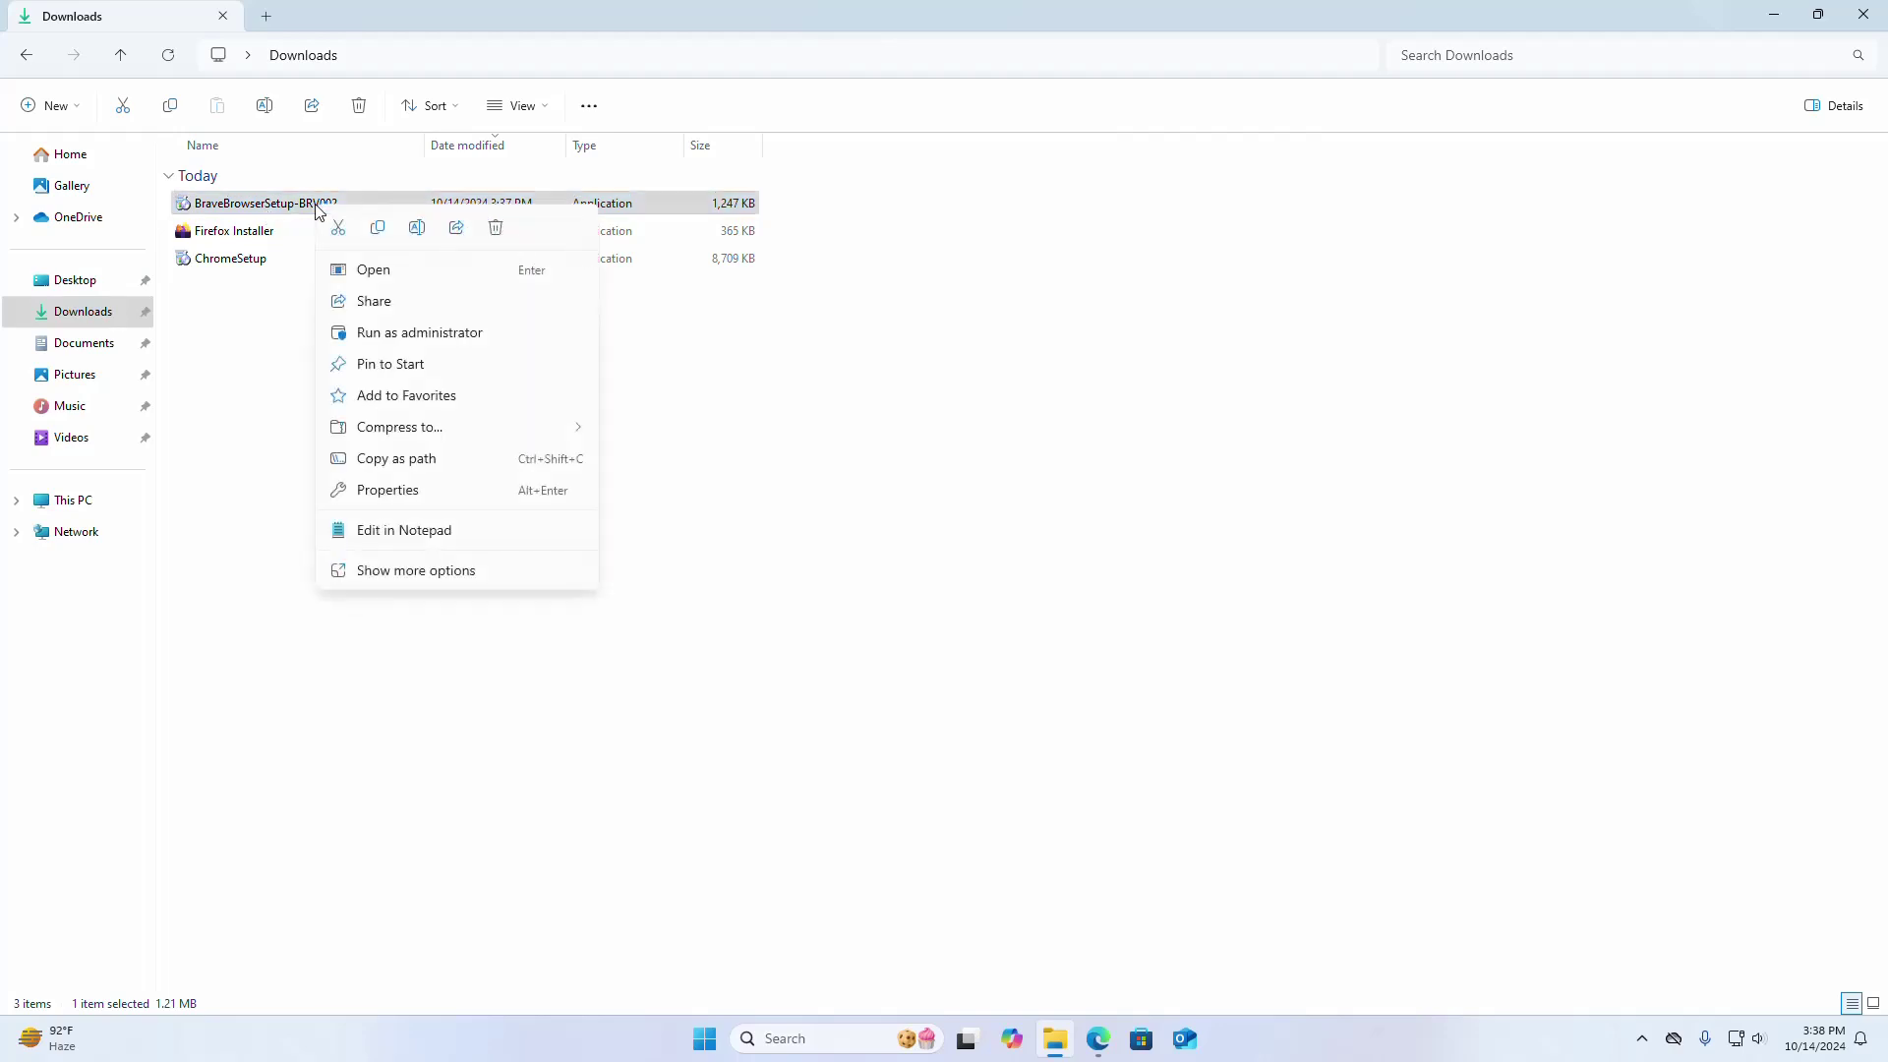
click(370, 272)
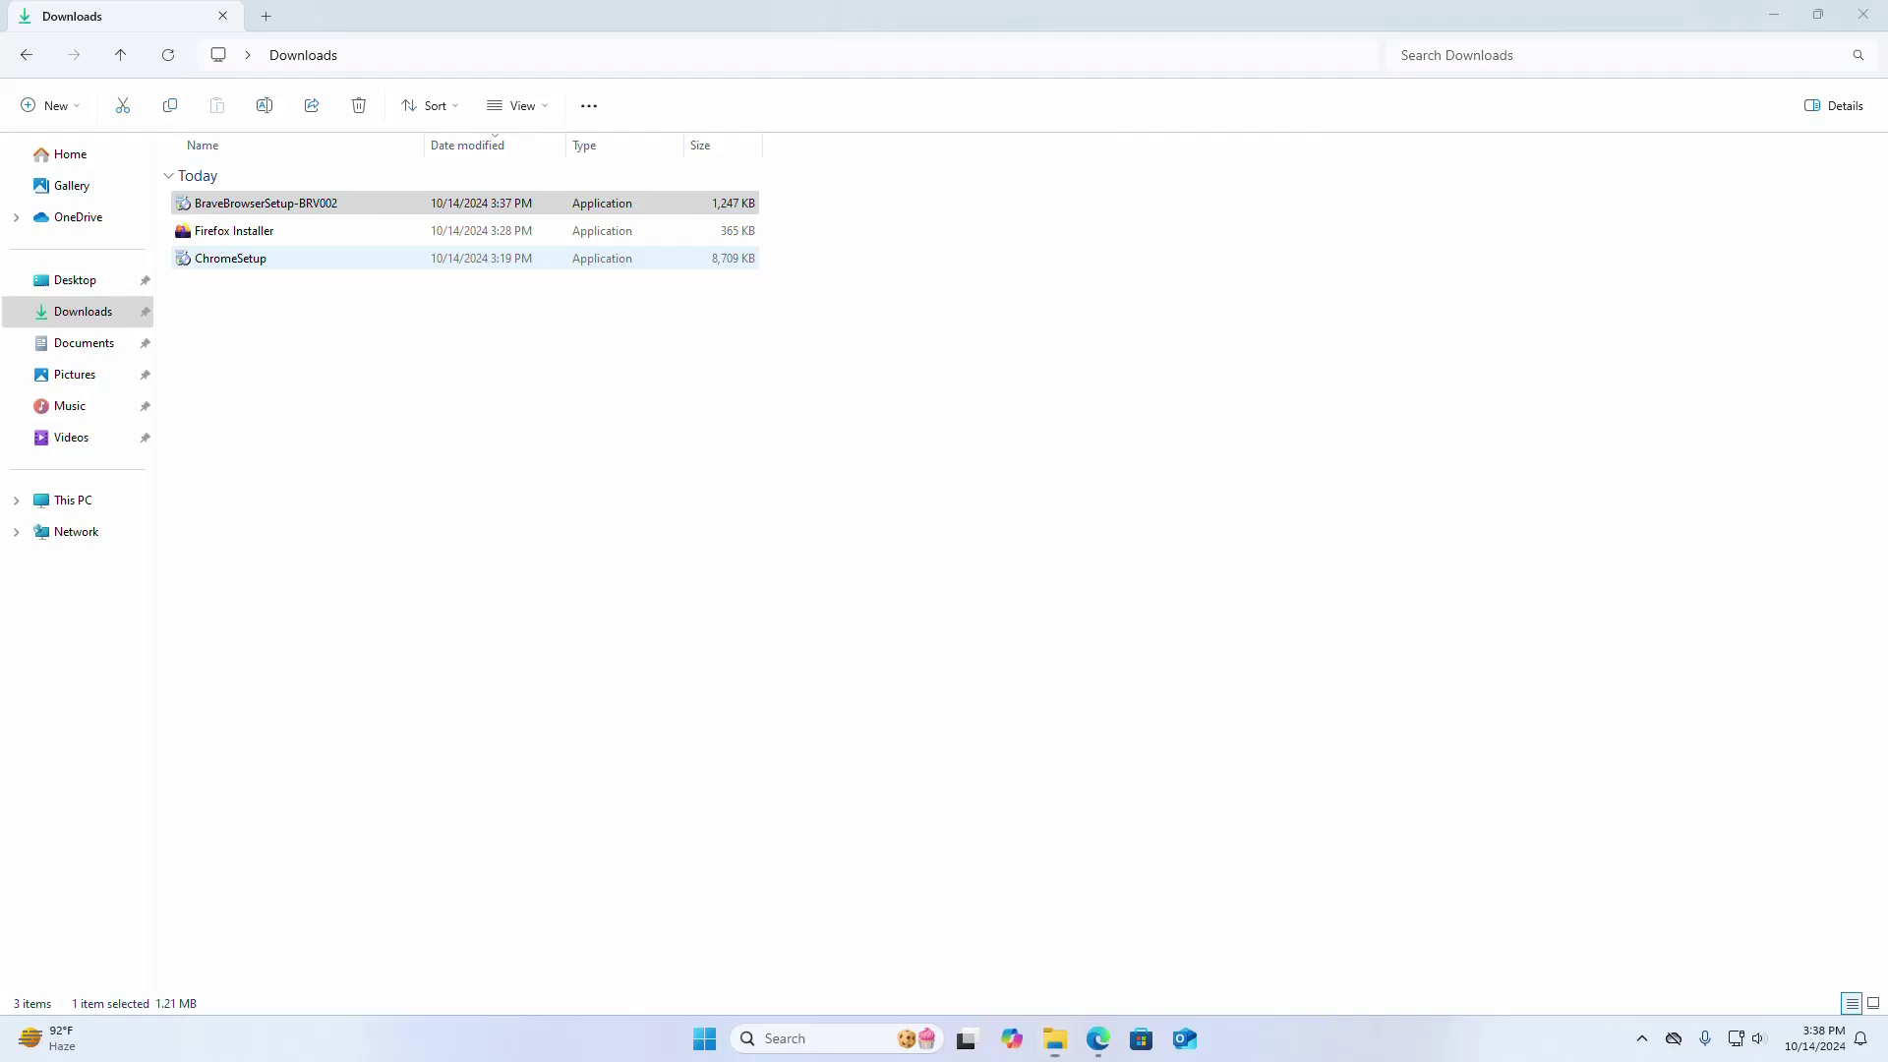
Step: Minimize File Explorer while the Brave installer finishes and launches Brave
click(1771, 13)
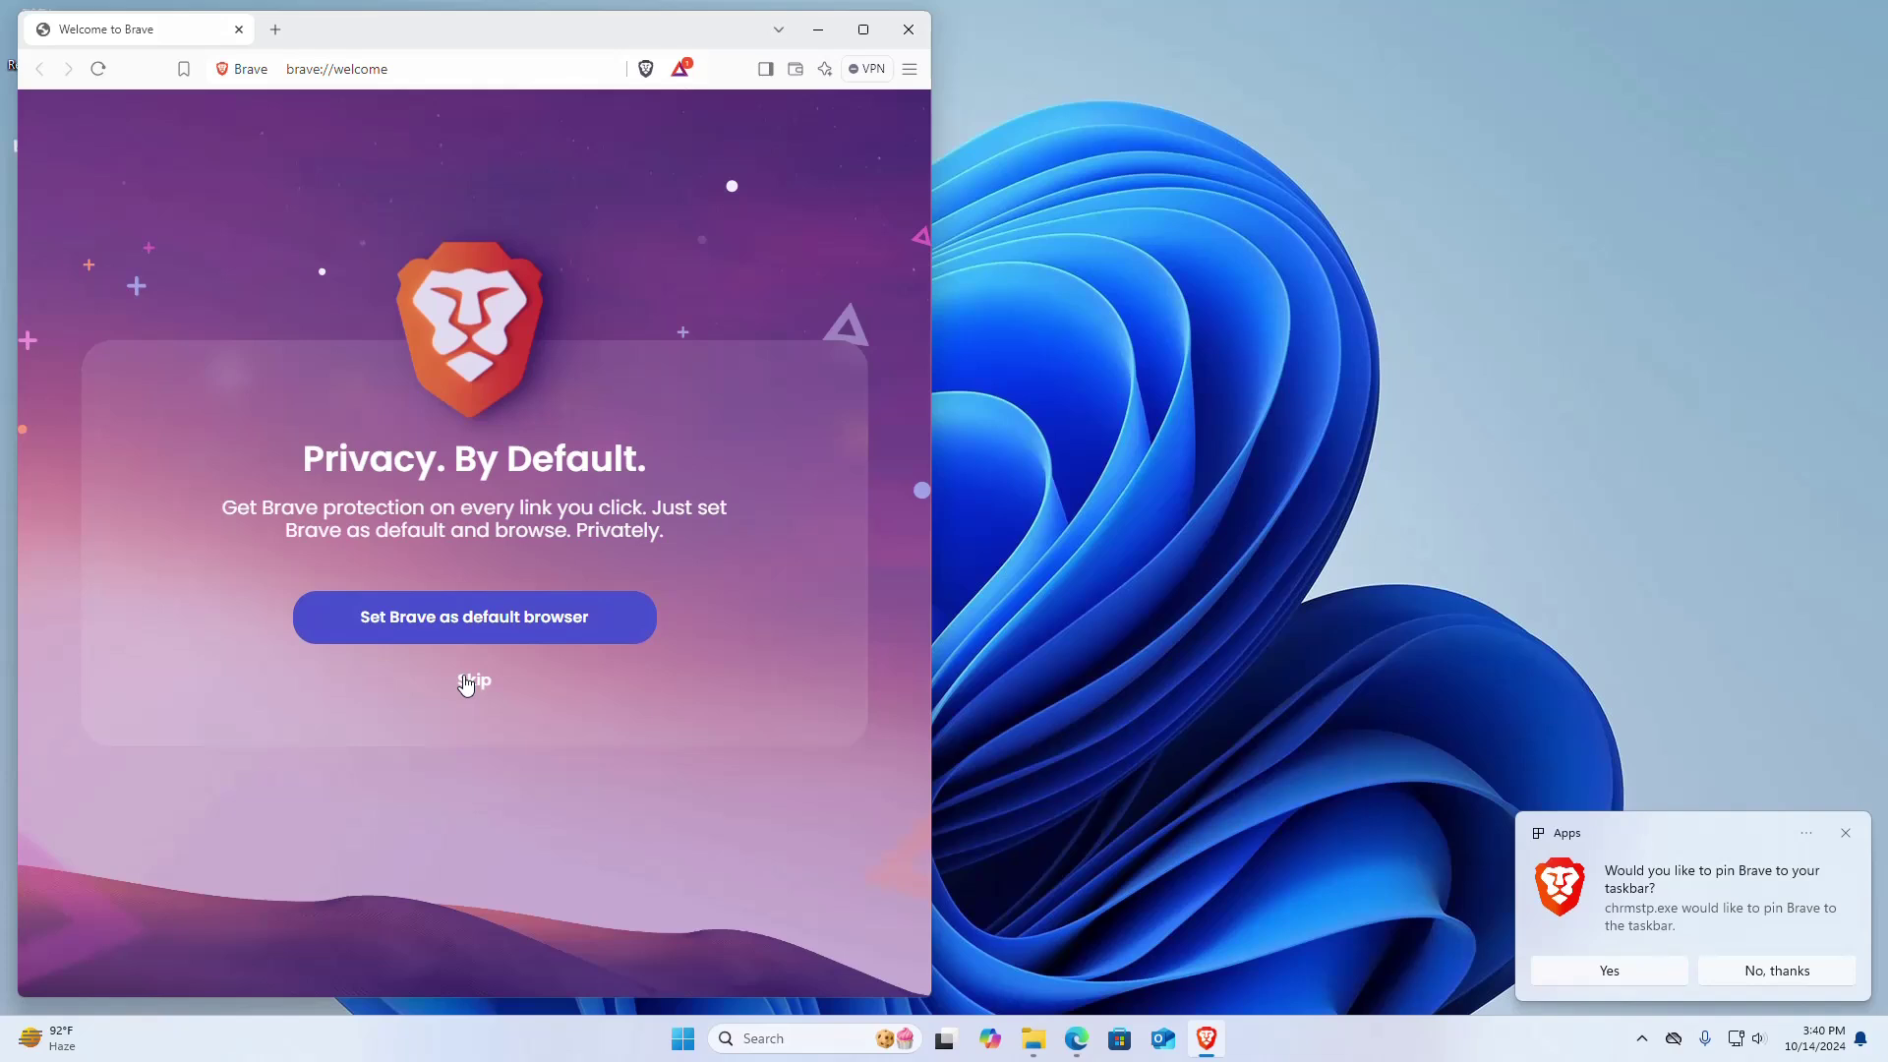
Step: Make Brave the Windows default browser, accept pinning it to the taskbar, and restore Brave
click(452, 619)
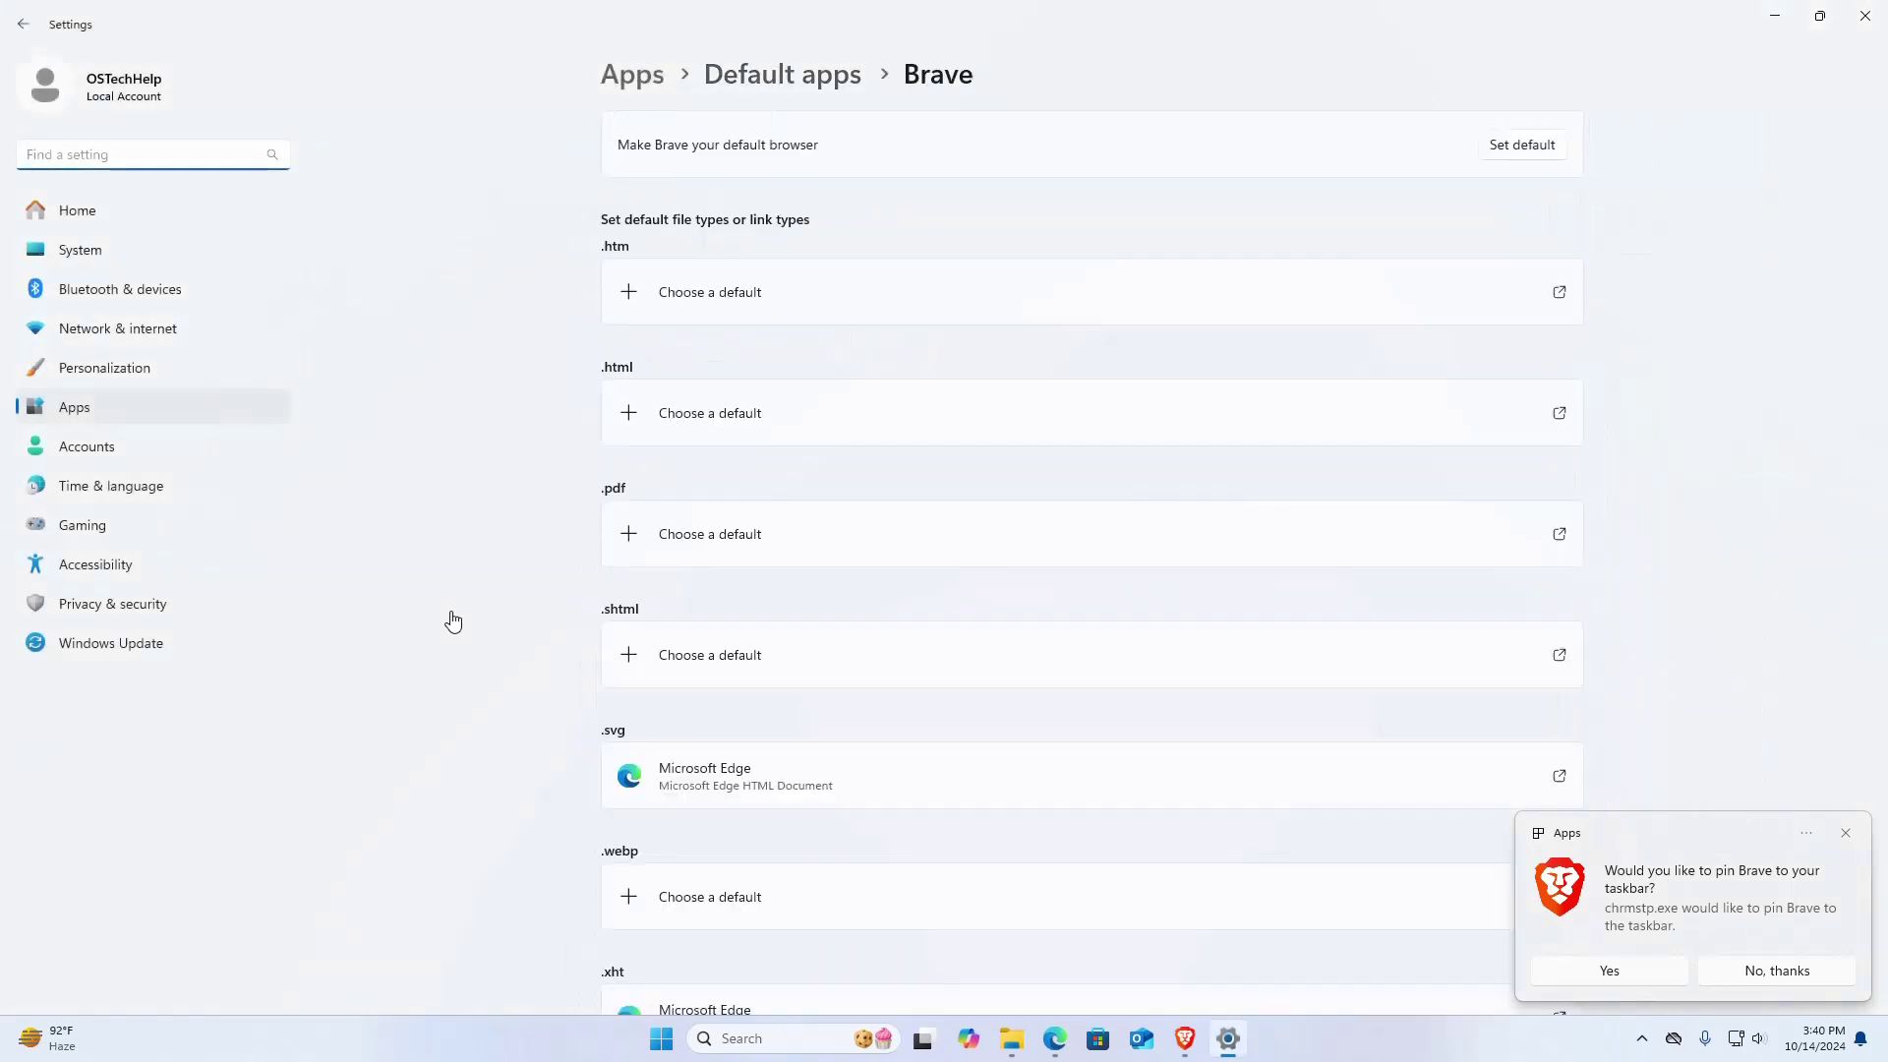
click(1522, 146)
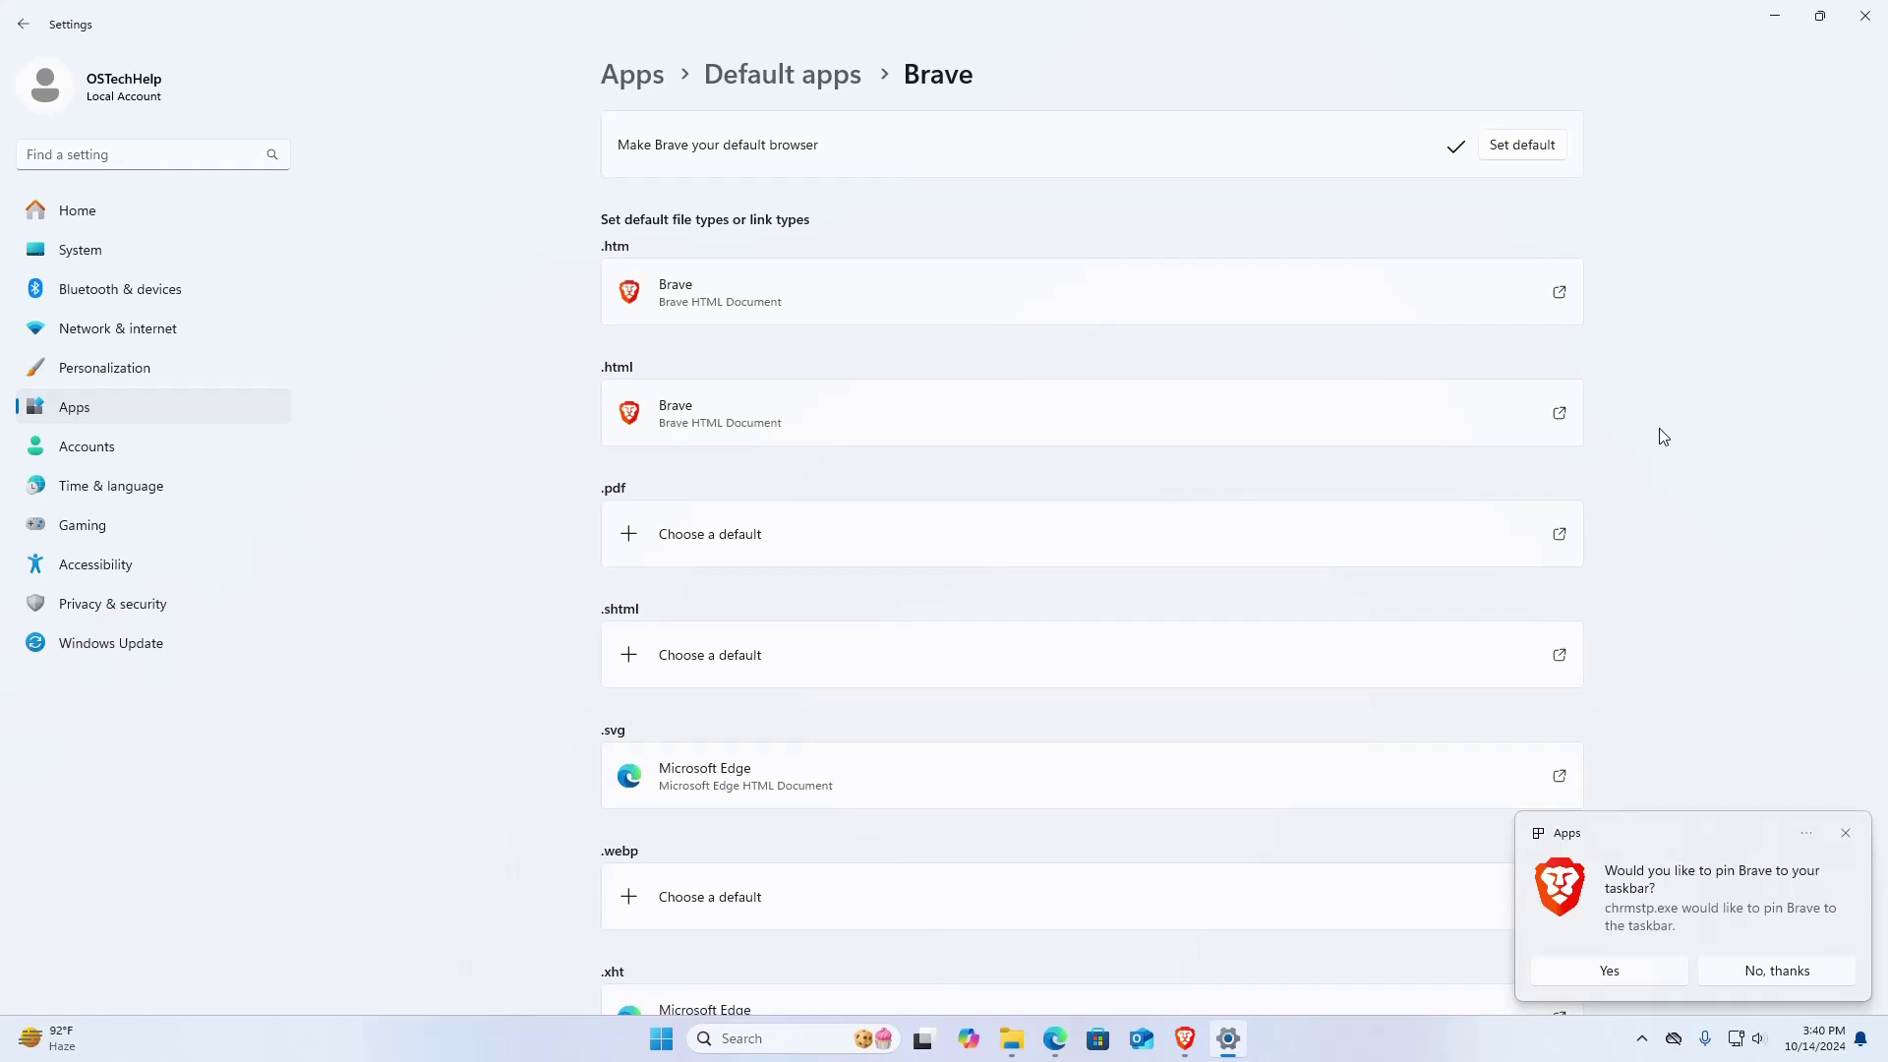
click(1605, 971)
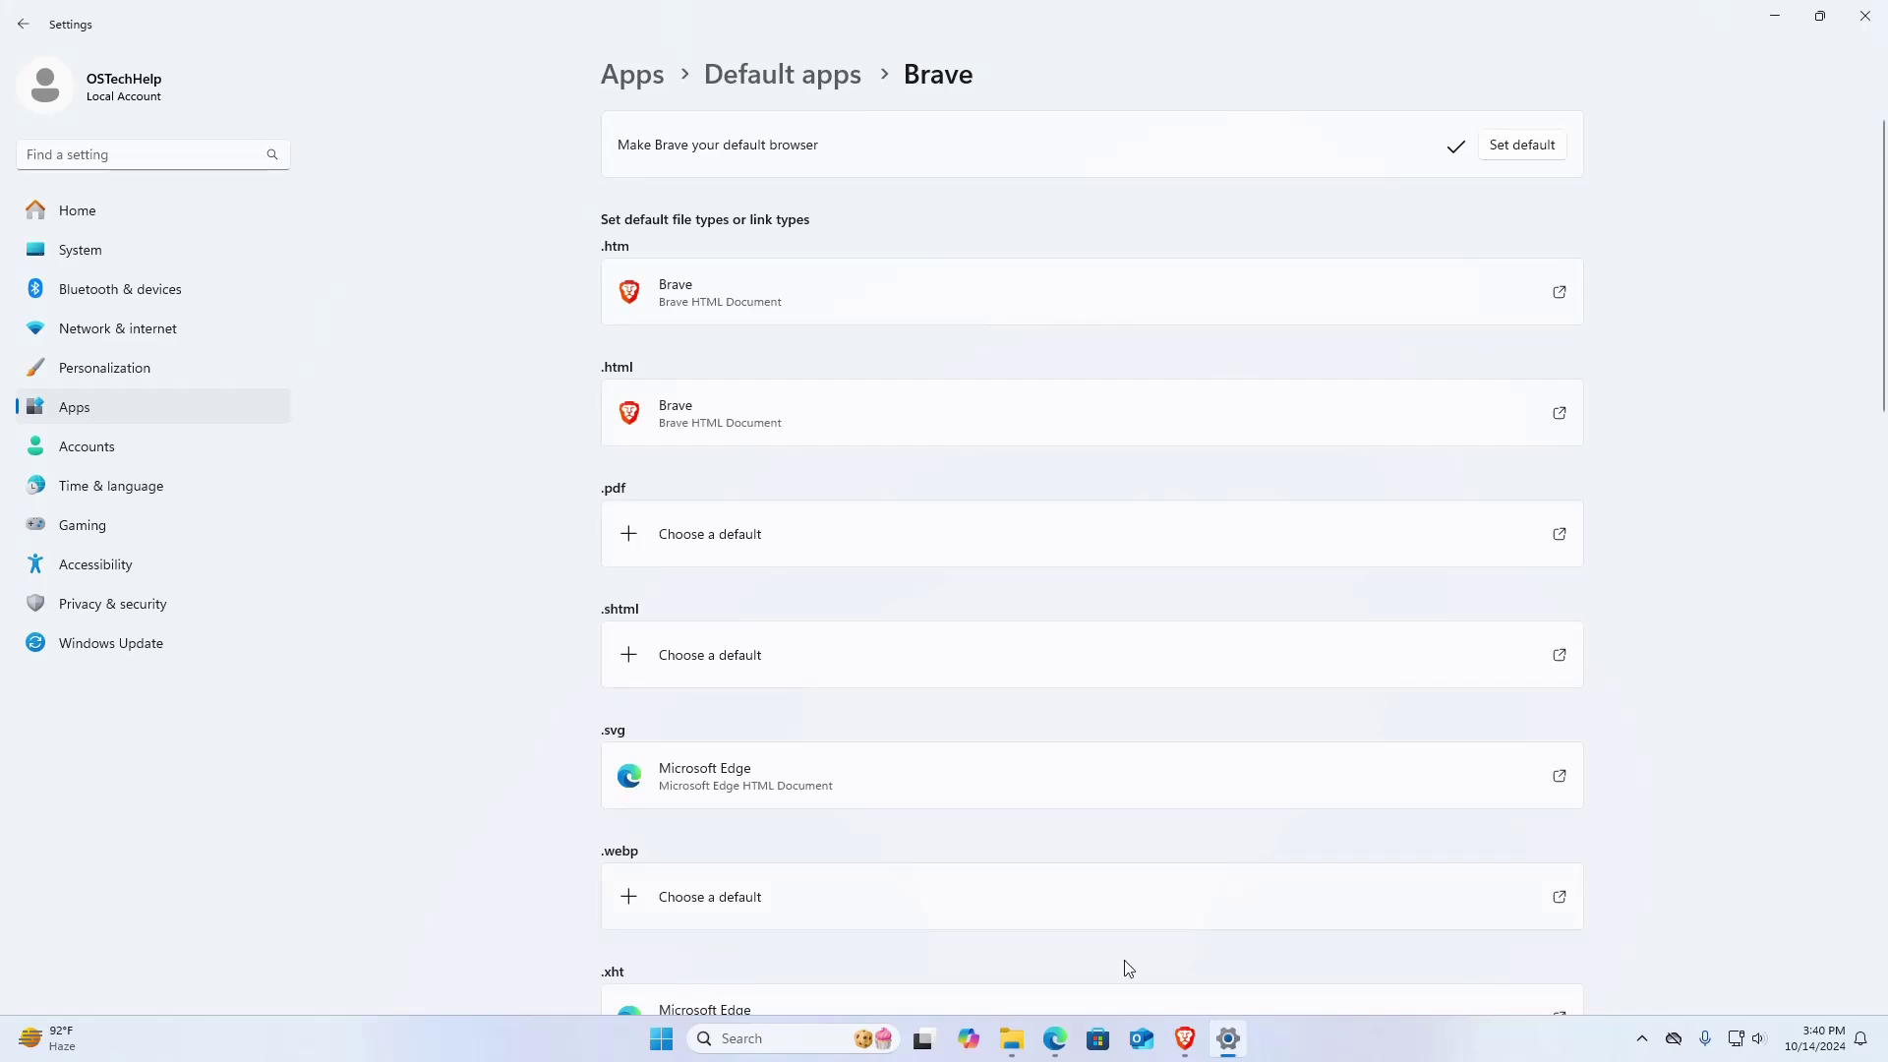
click(1170, 1033)
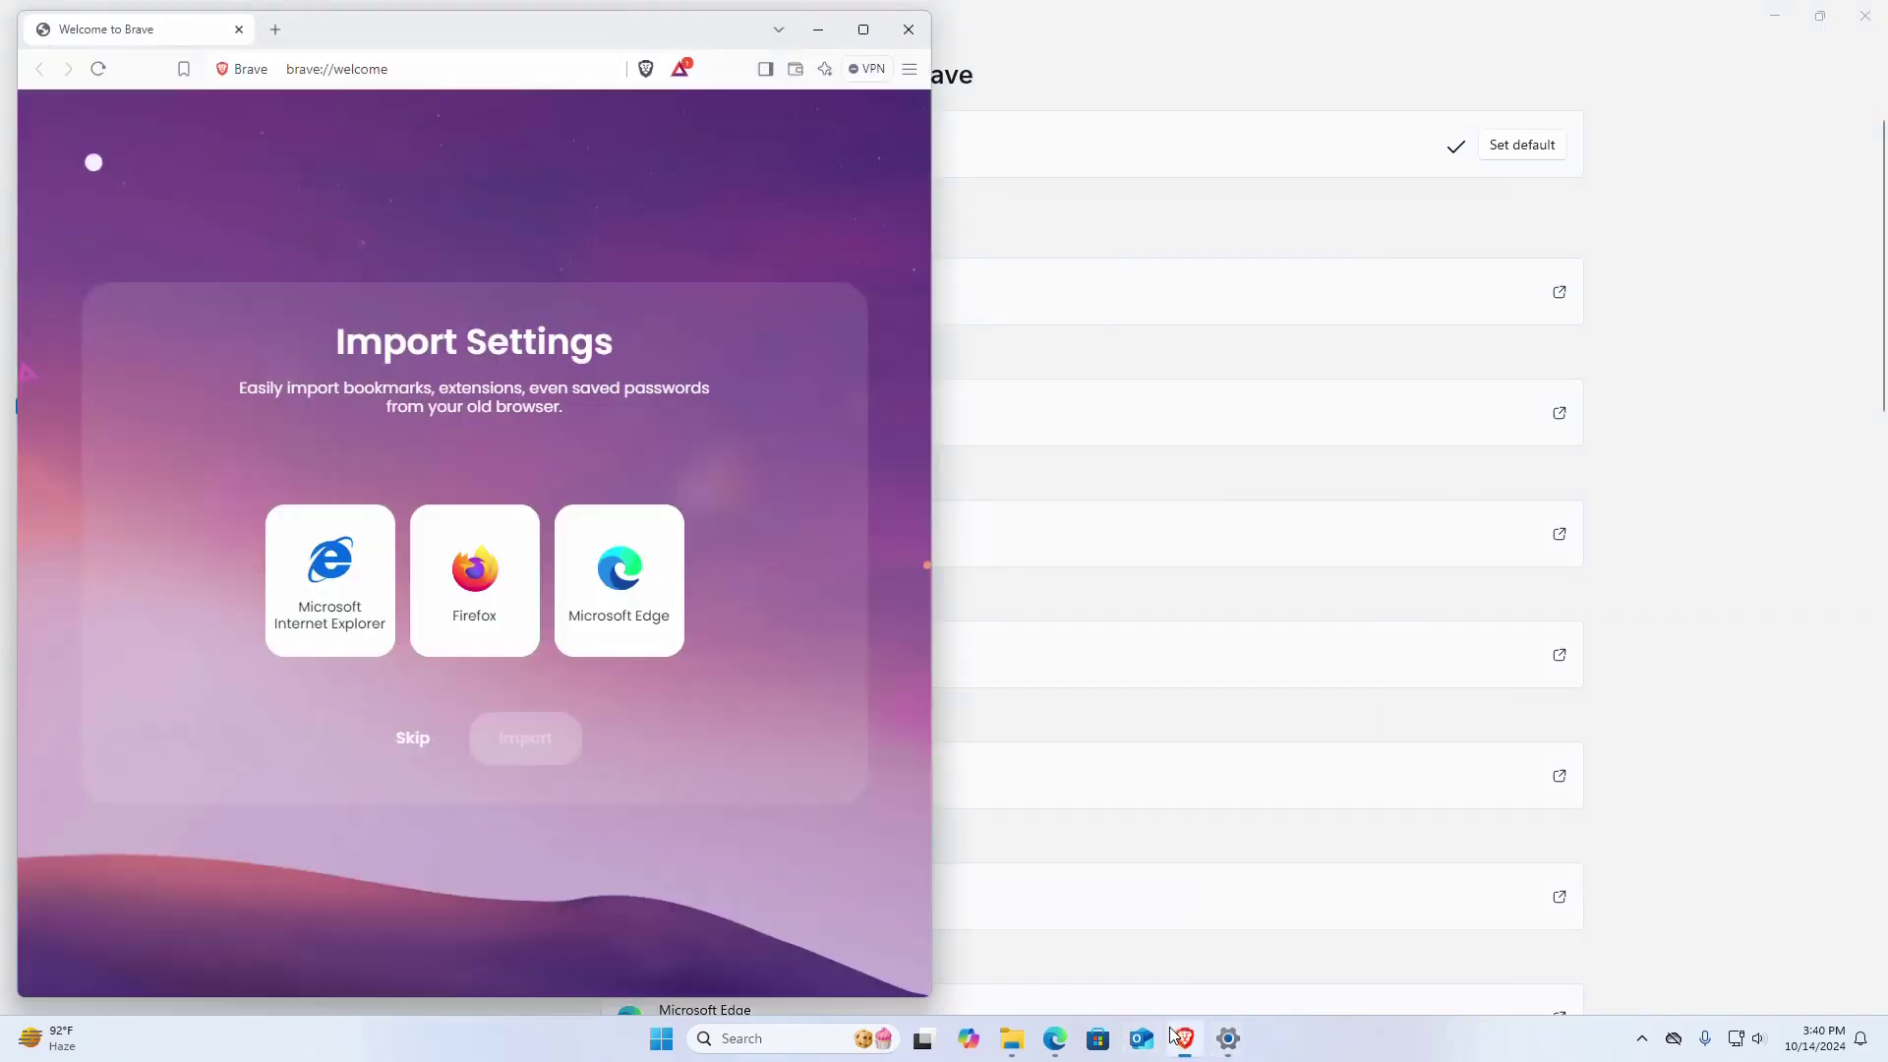
Step: Finish Brave's welcome without importing settings or contributing to Brave Search, then close Brave
click(911, 33)
click(405, 744)
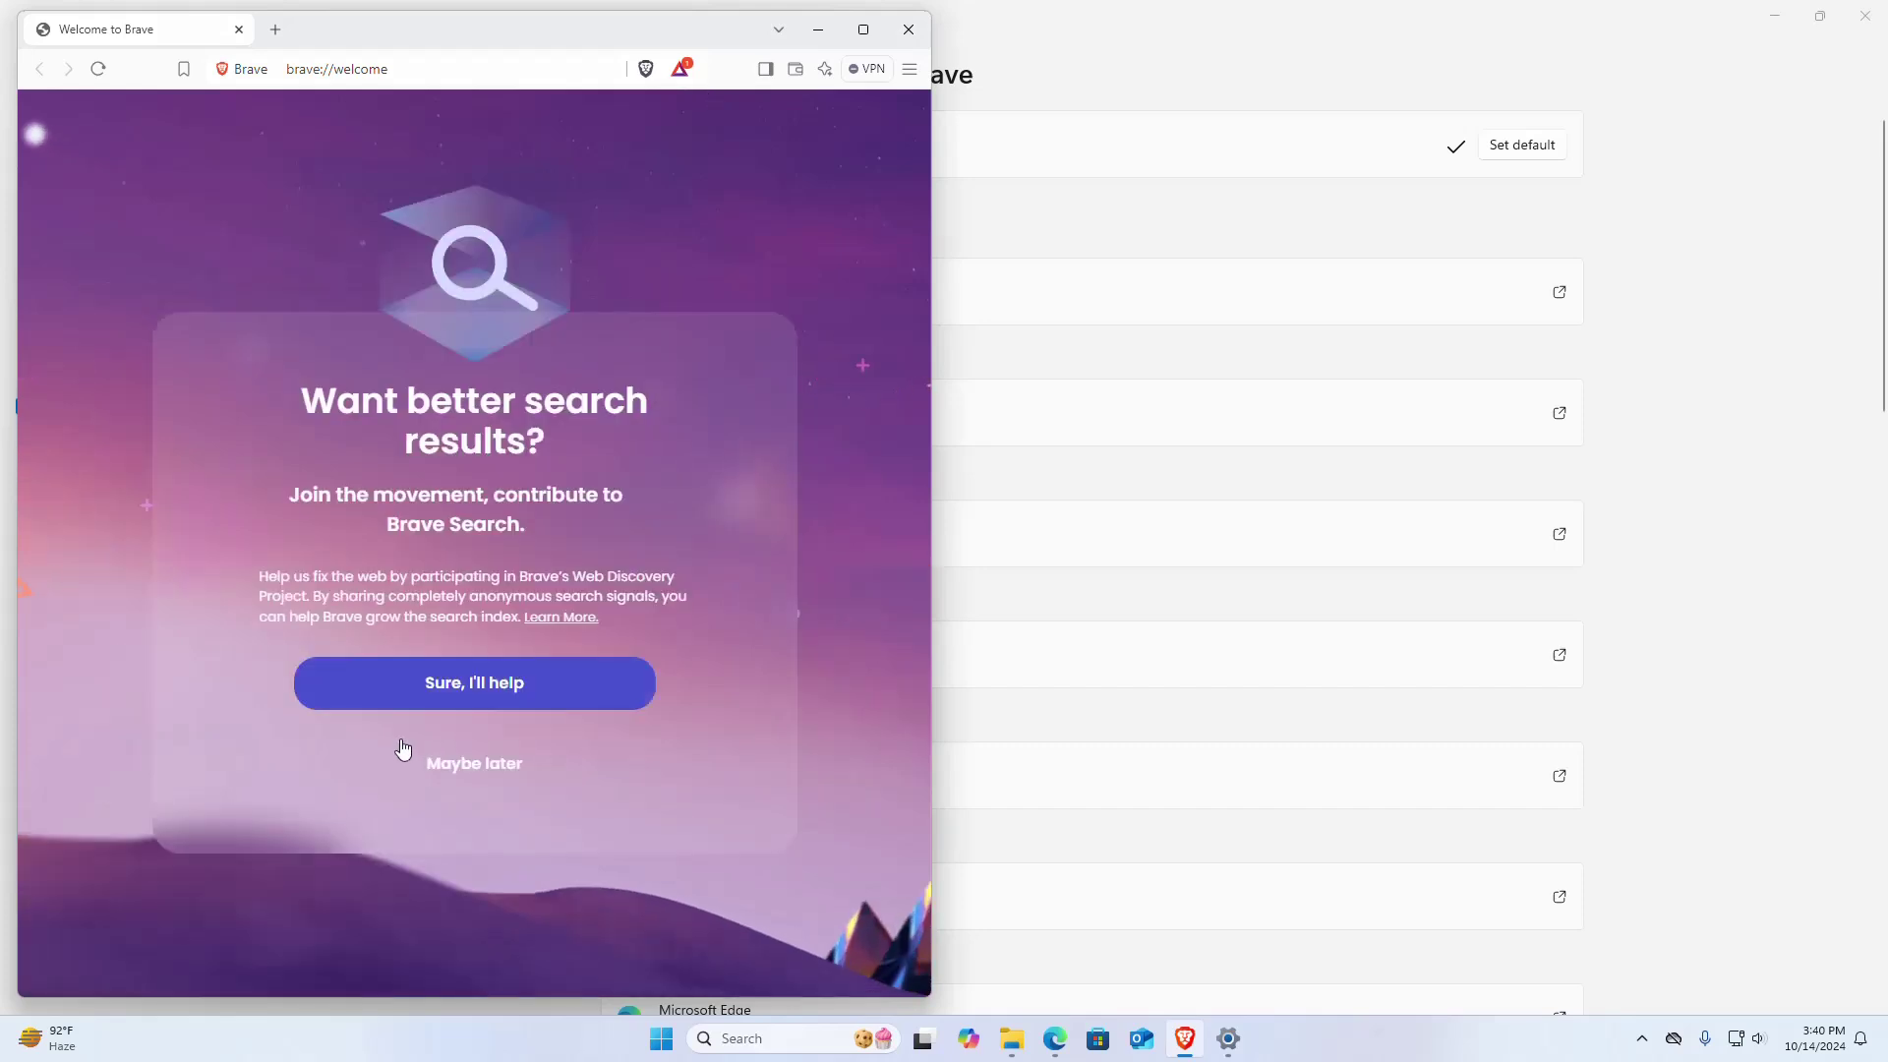
click(466, 765)
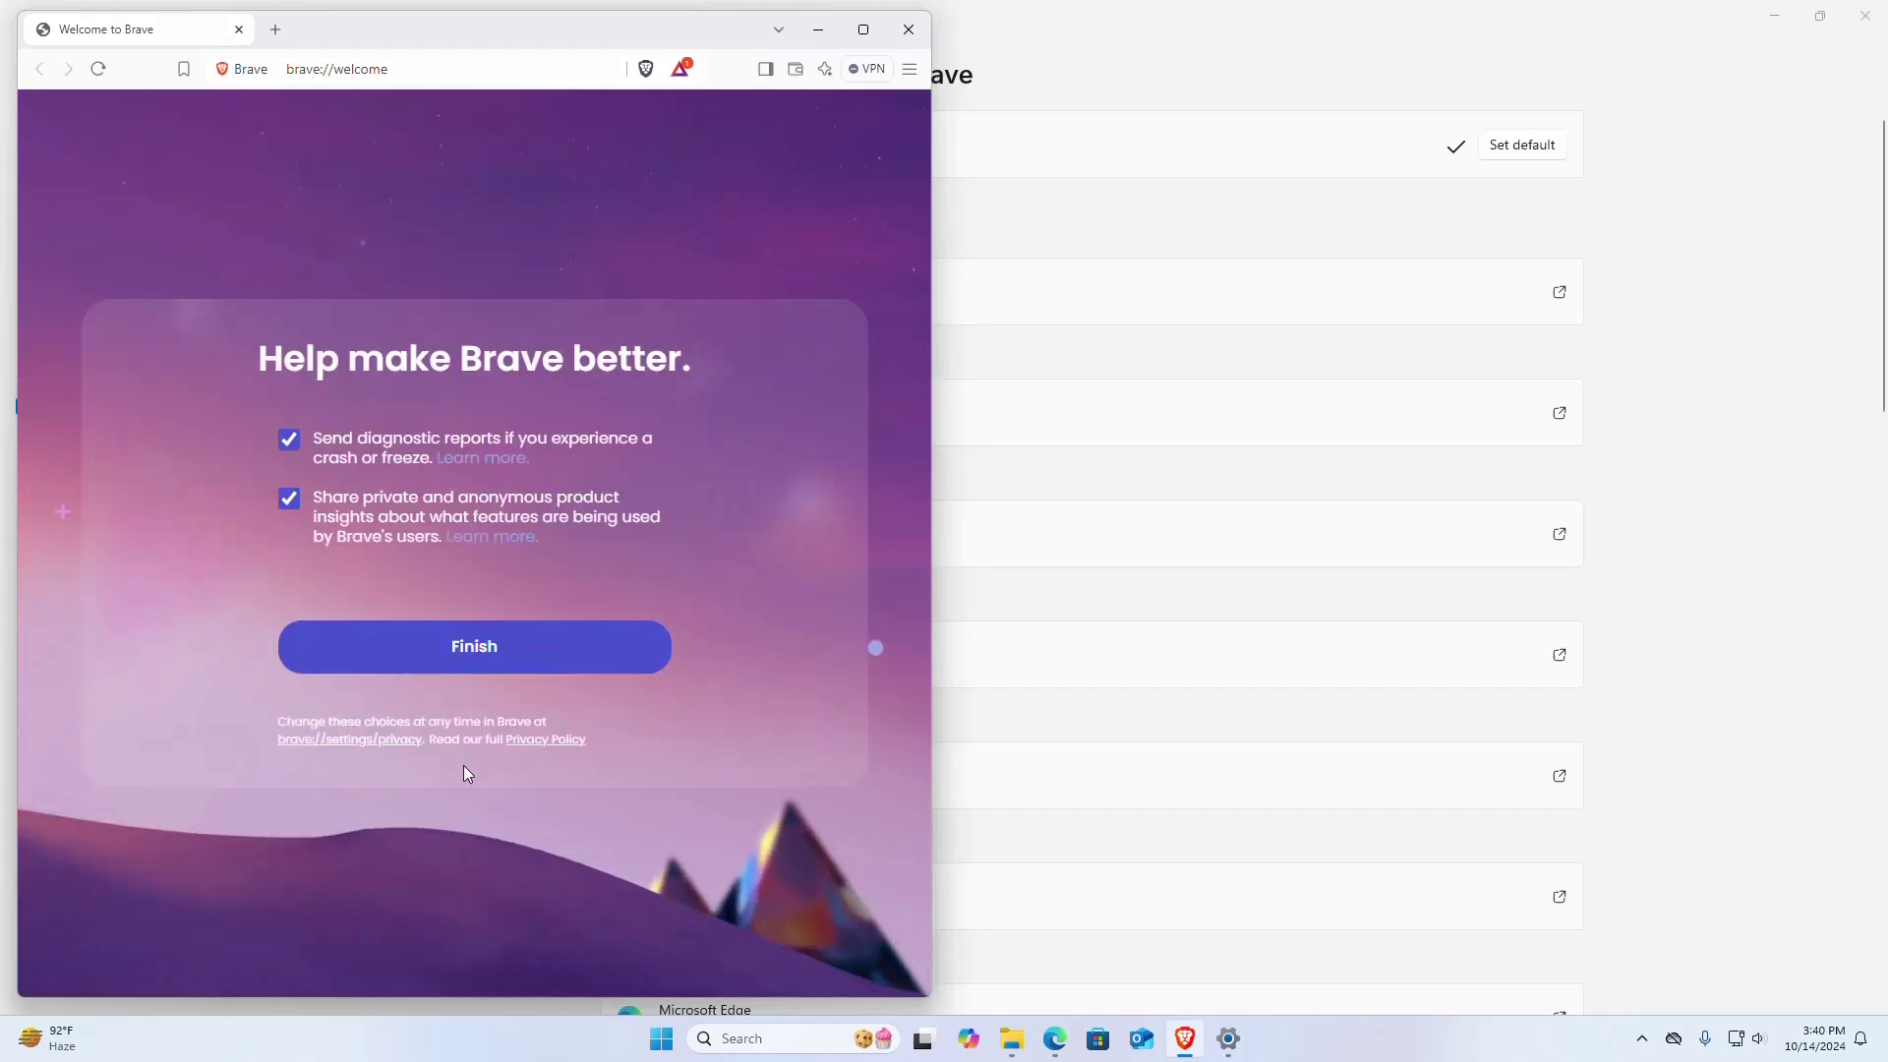
click(472, 646)
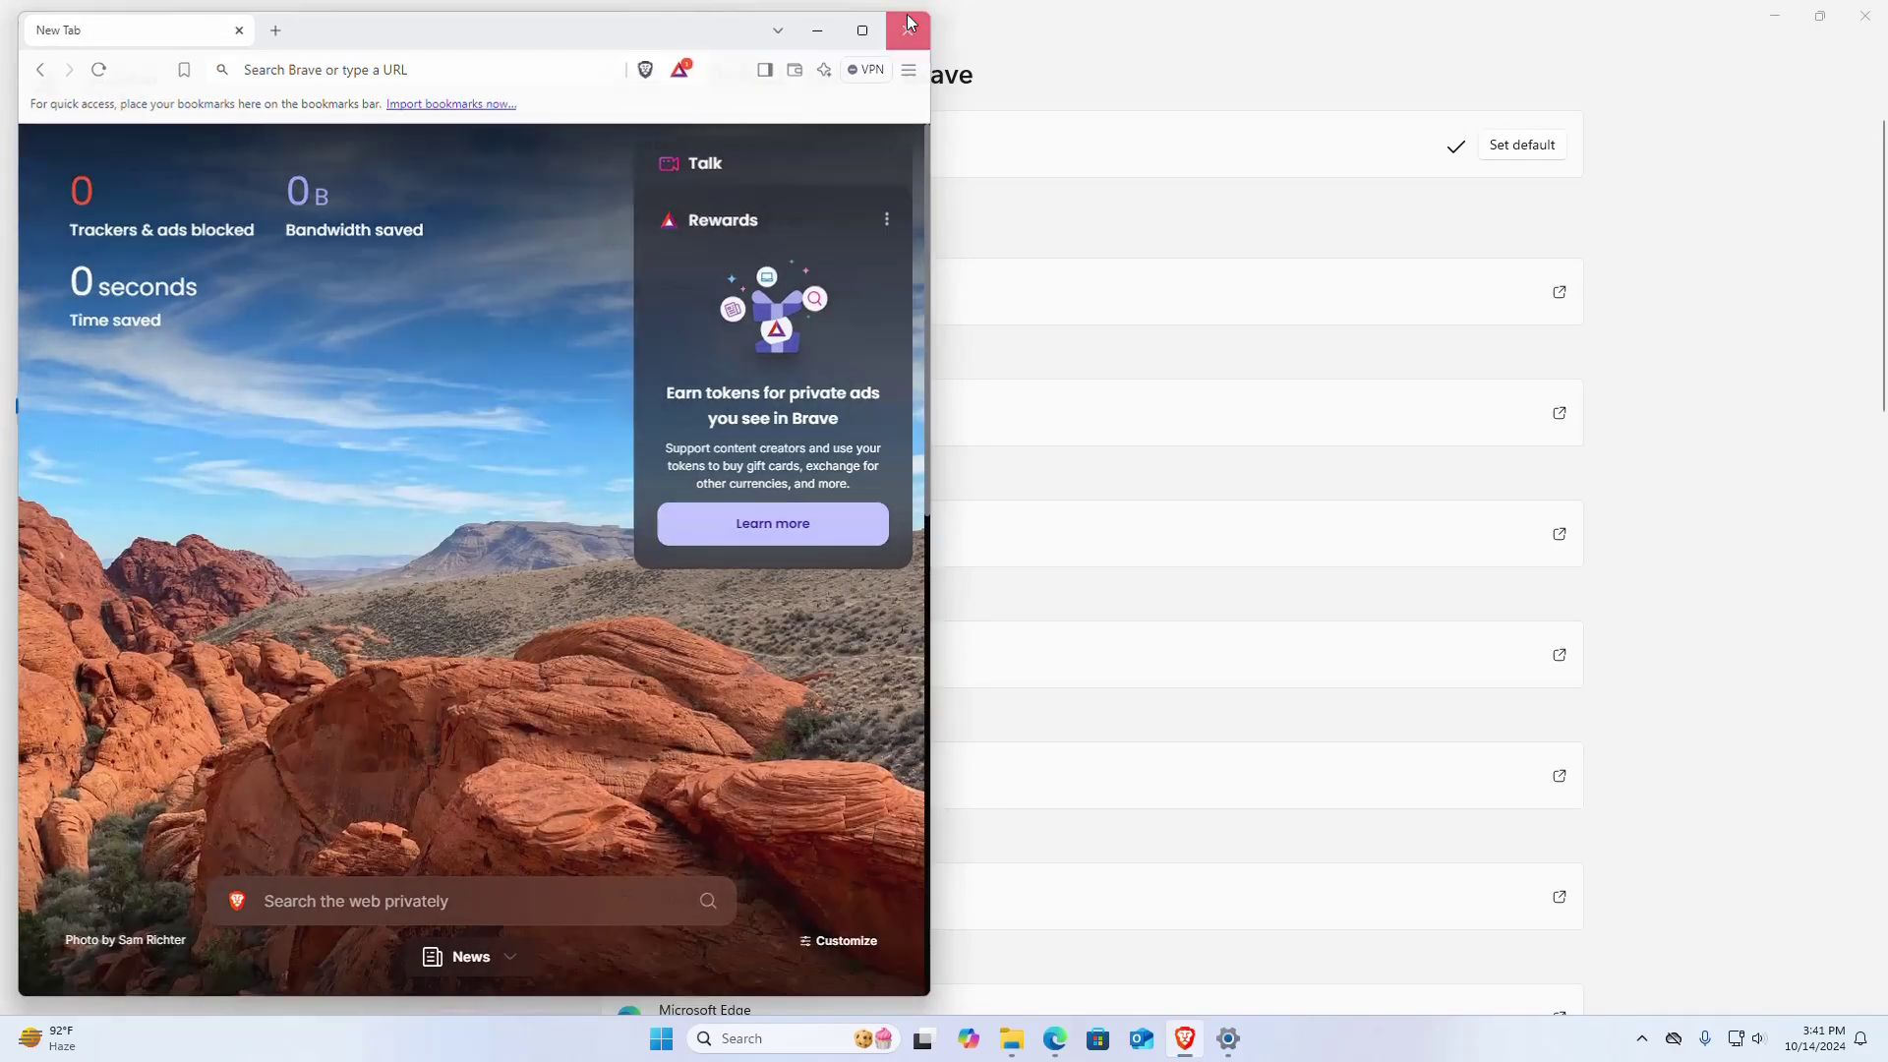
click(909, 29)
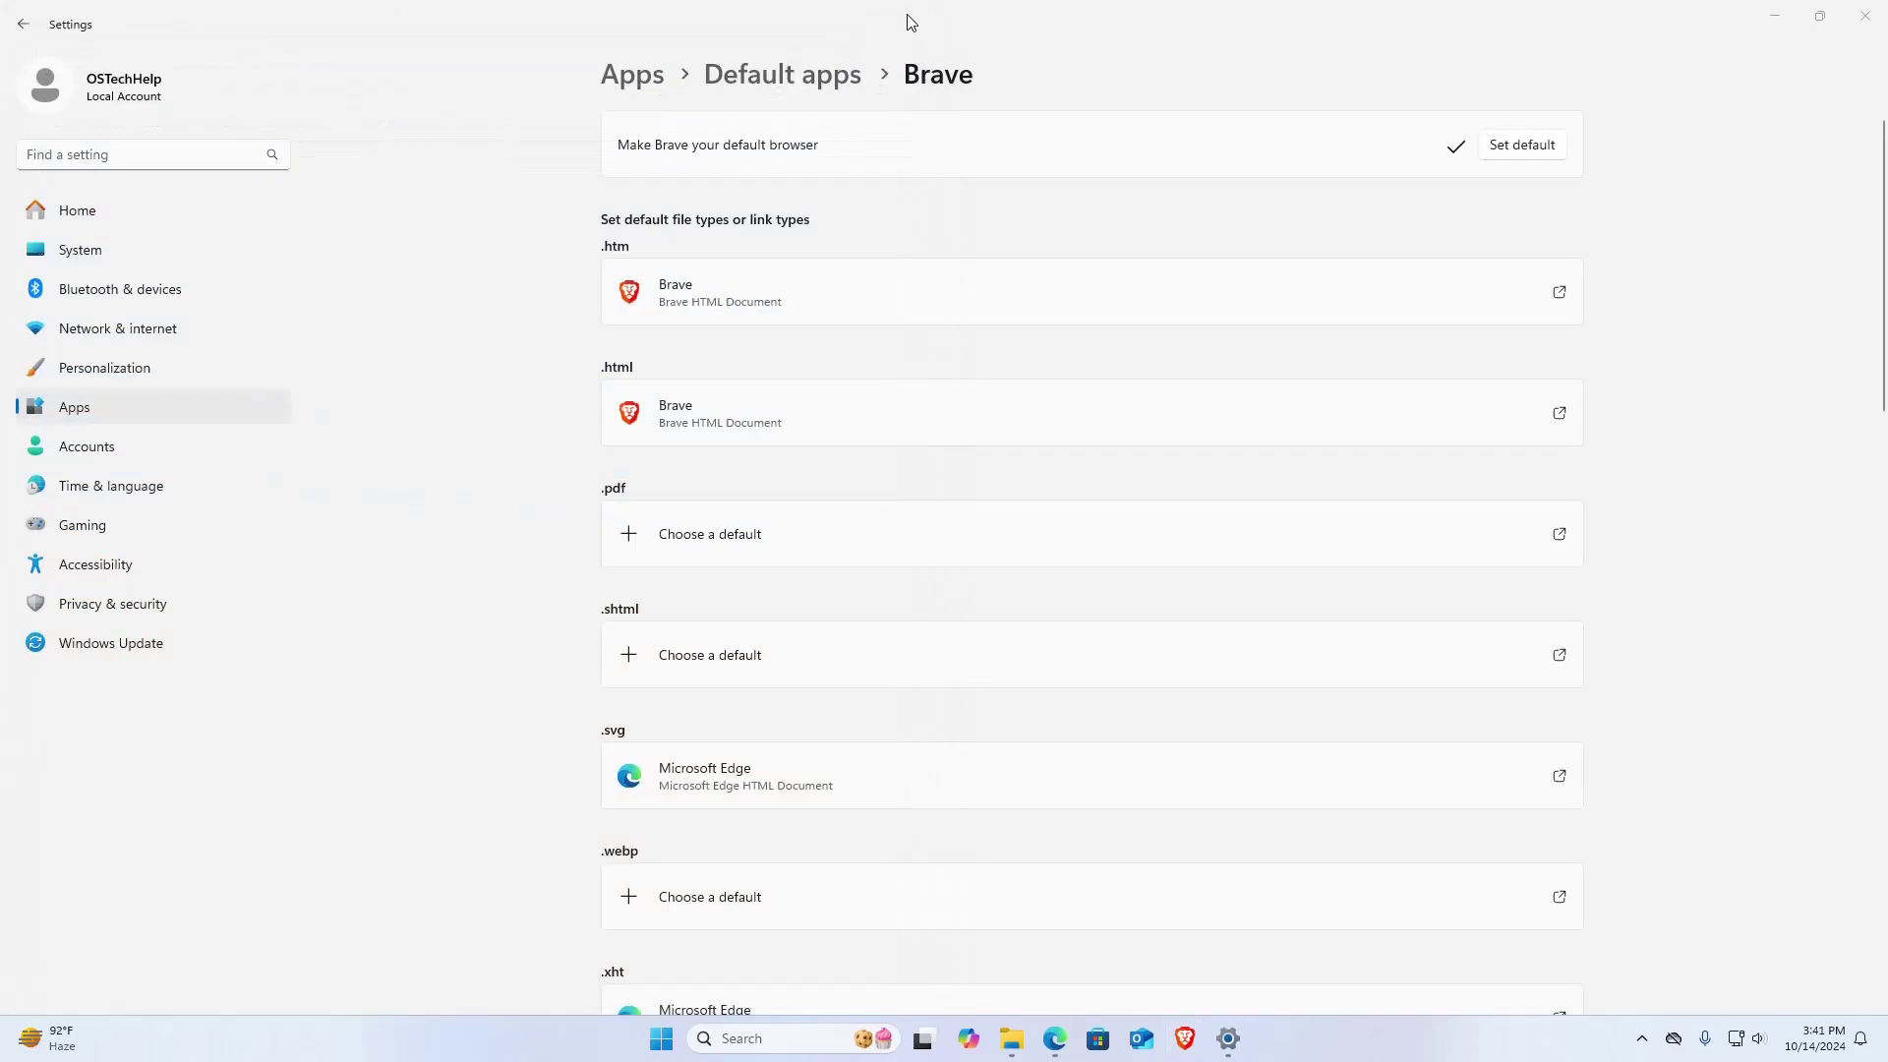
Step: Close Settings and open Control Panel from a 'cont' search, keeping Category view
click(1872, 9)
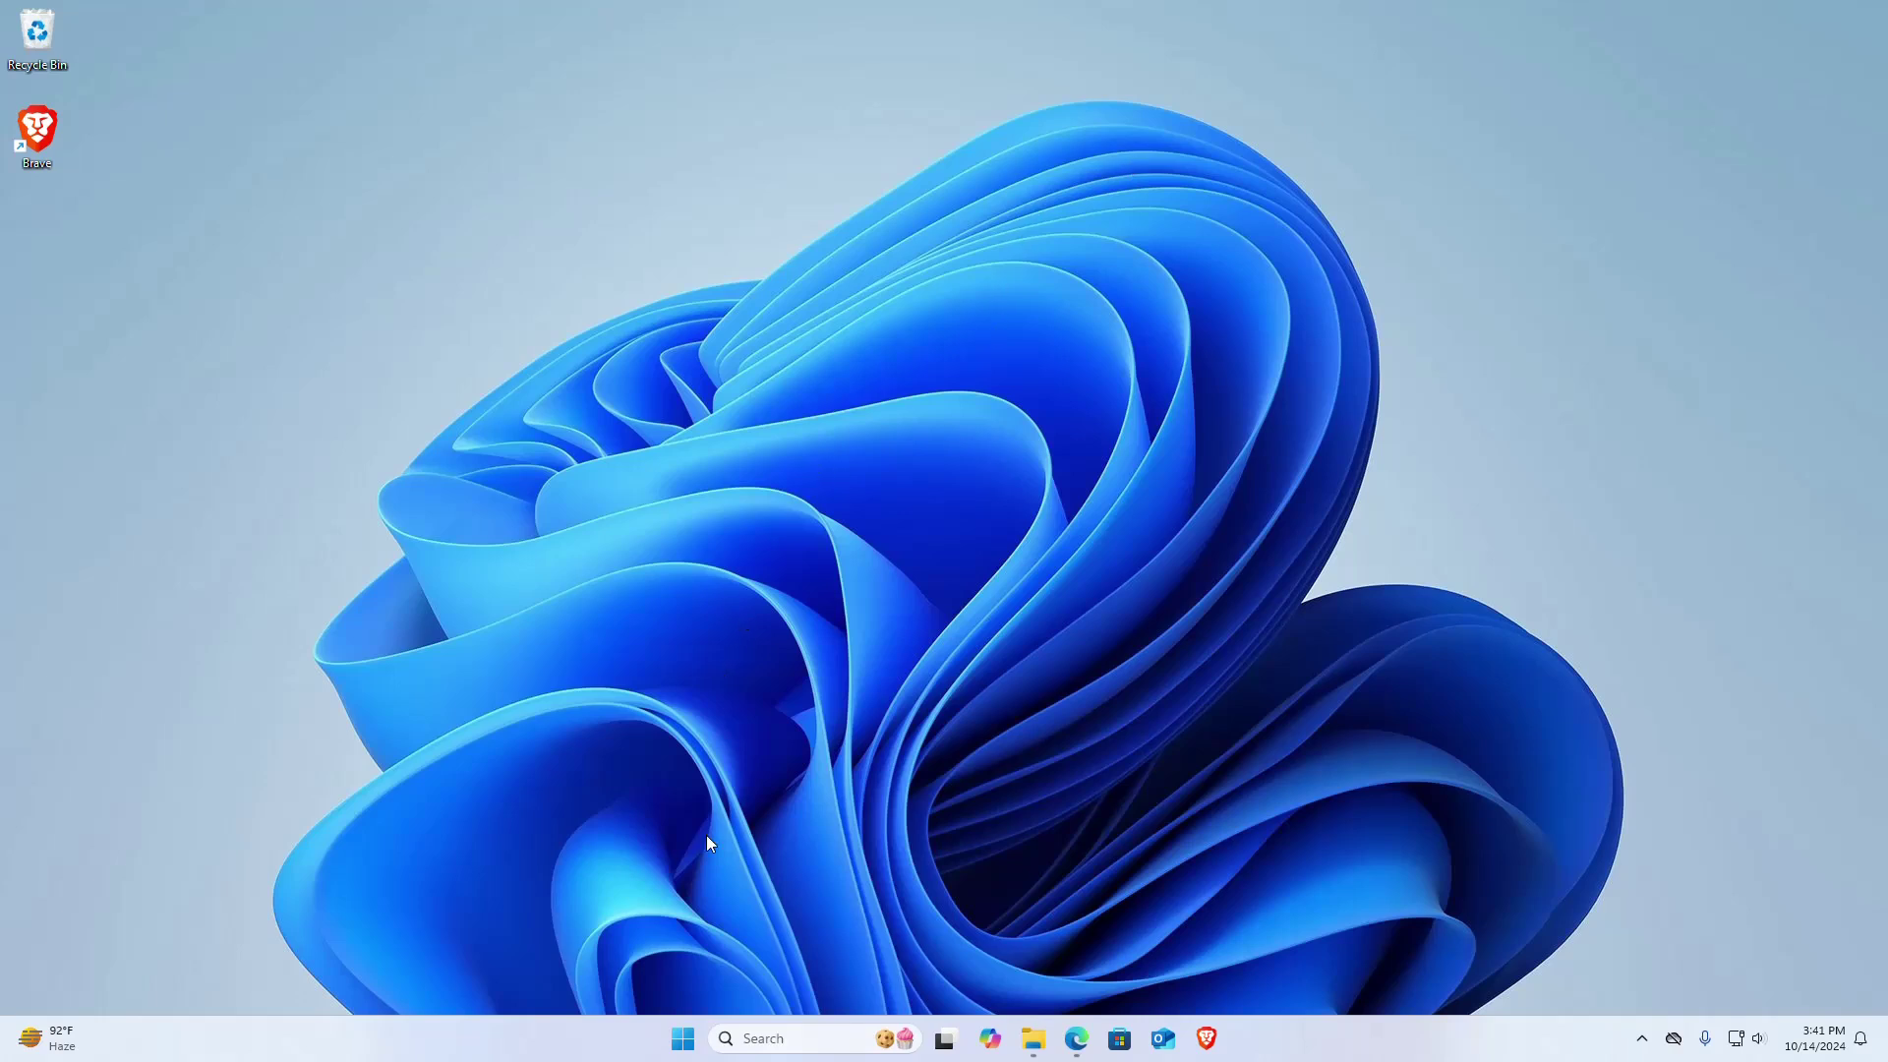
click(764, 1038)
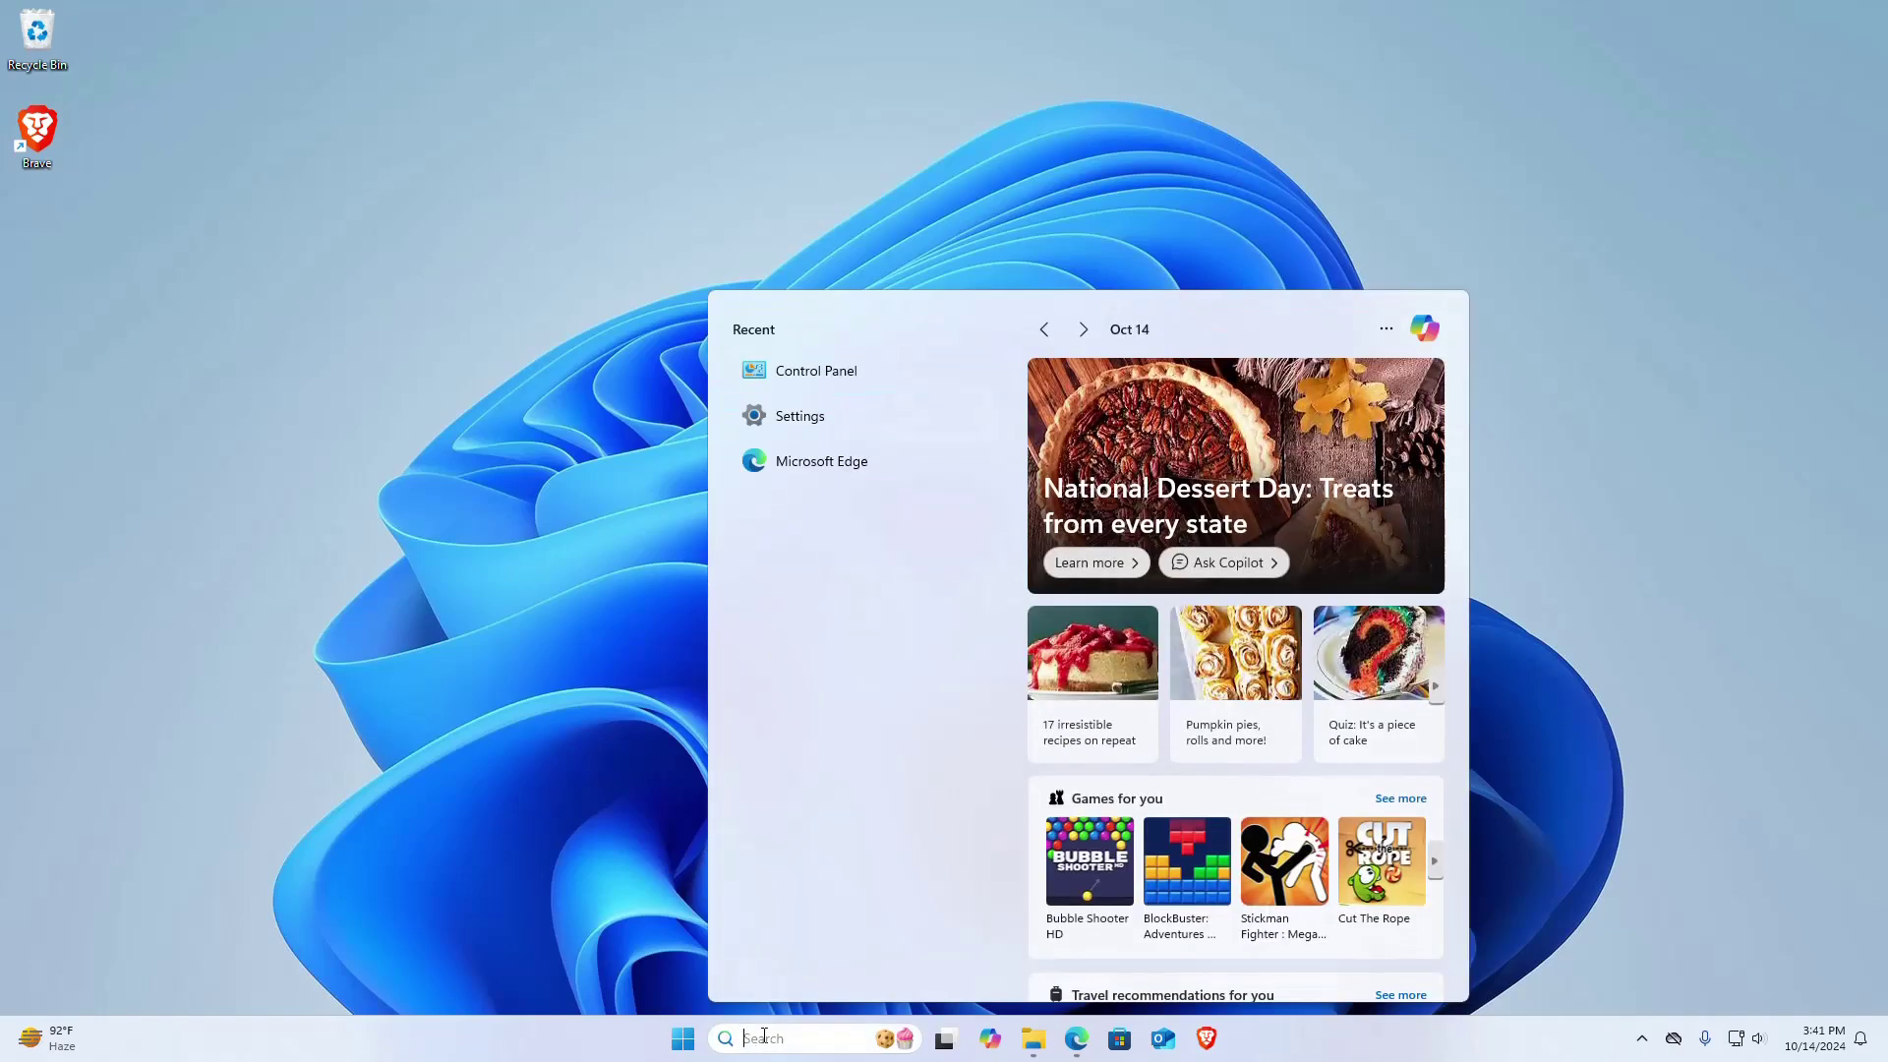
text(cont)
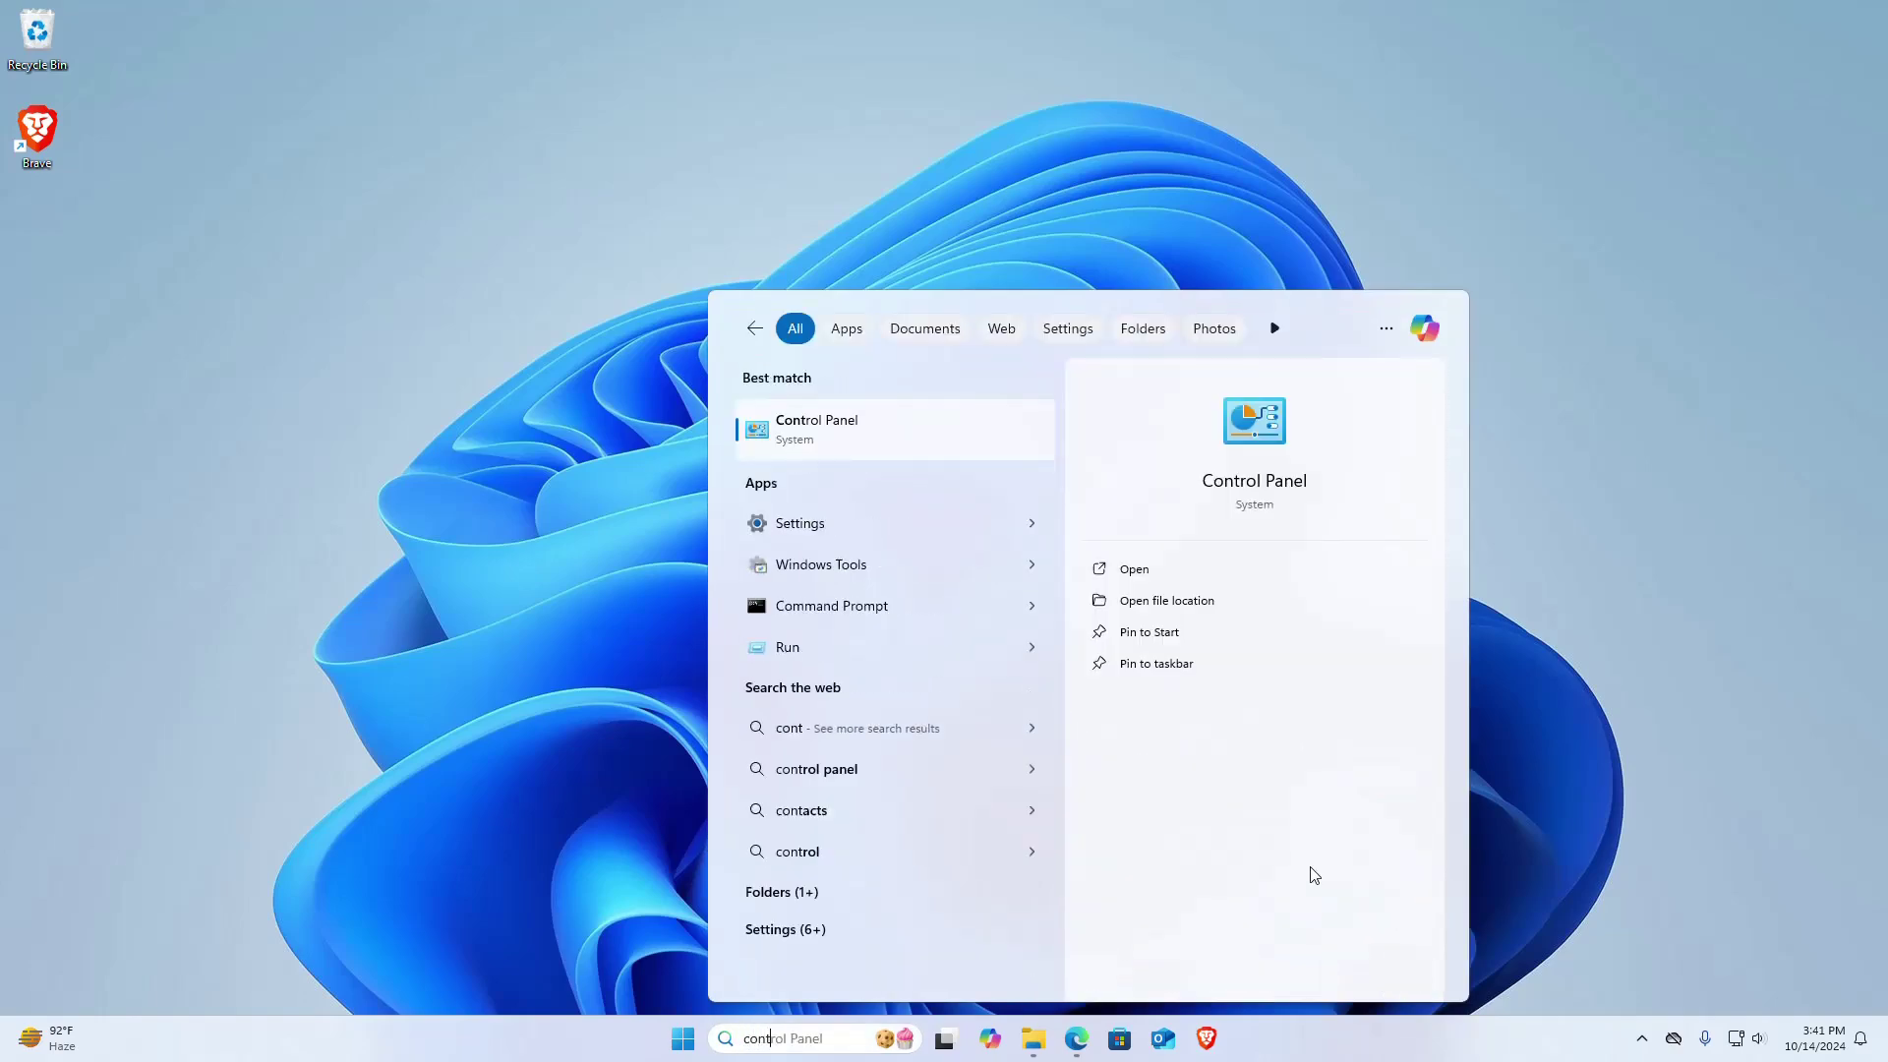
click(1247, 440)
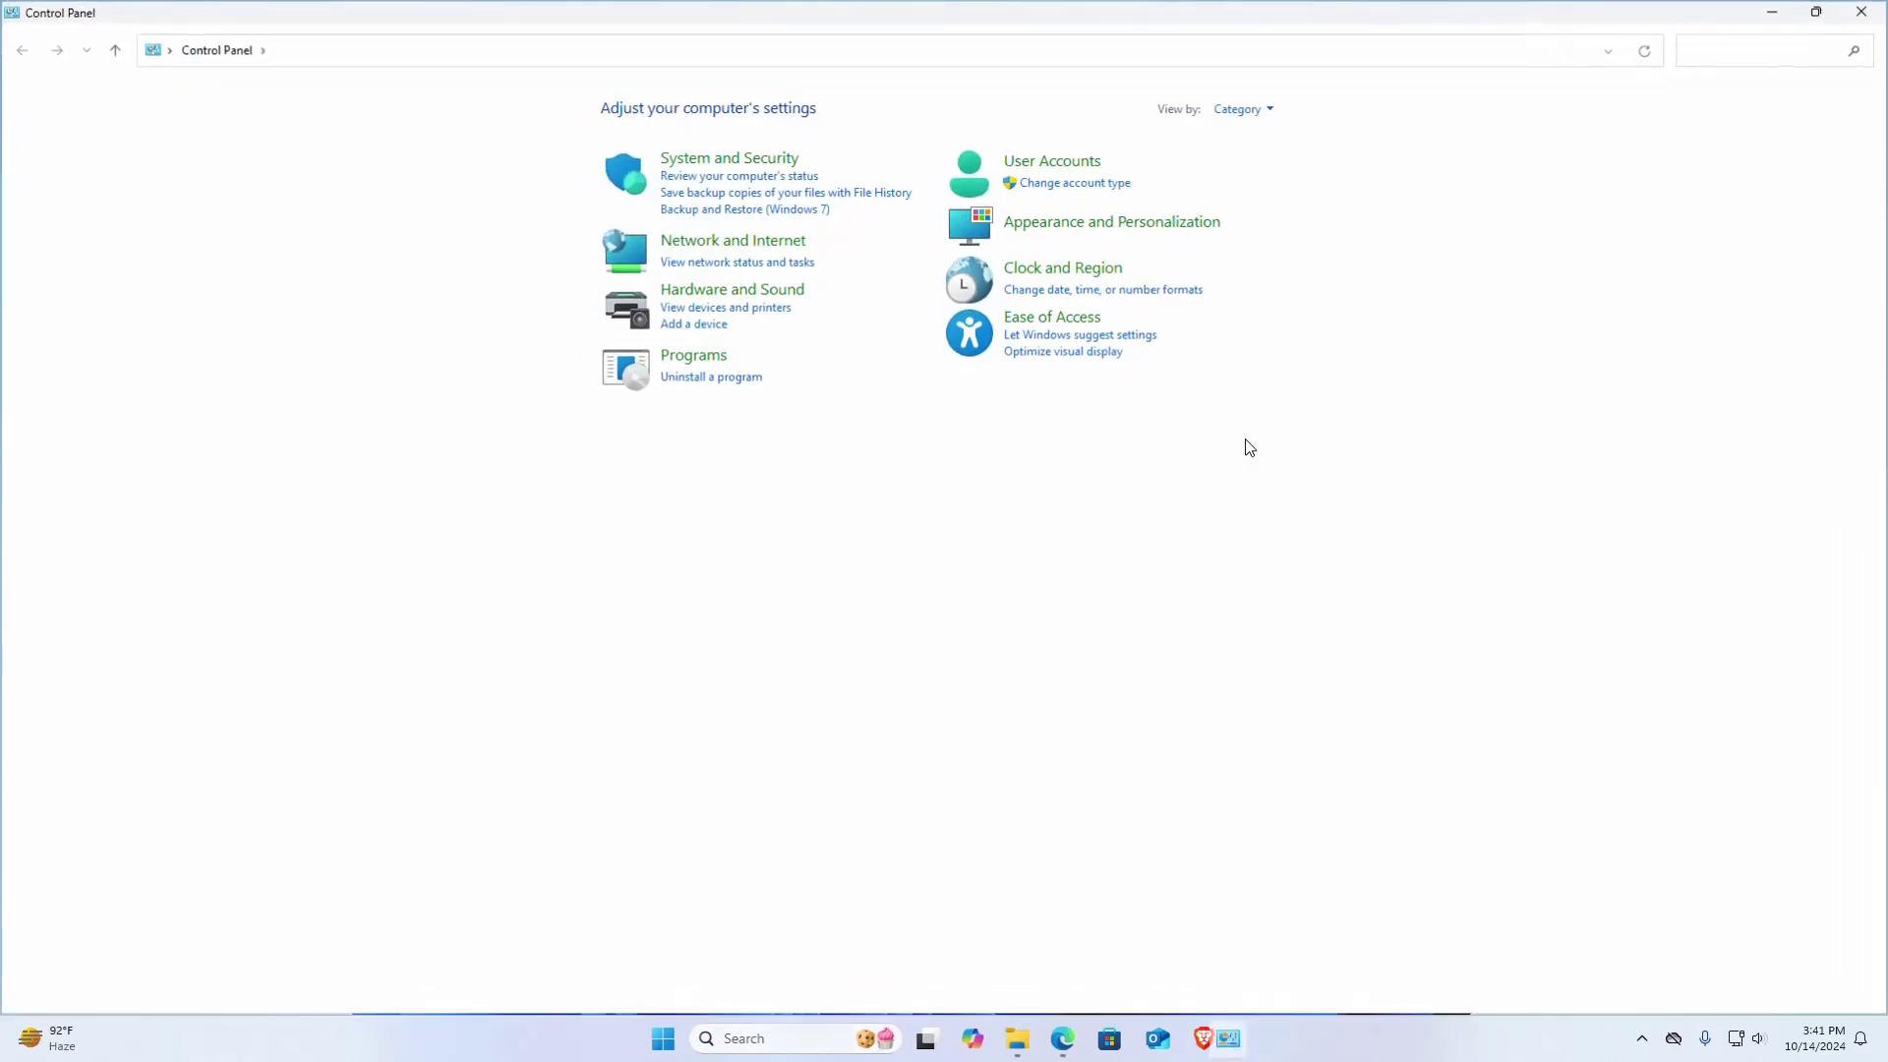
click(1252, 110)
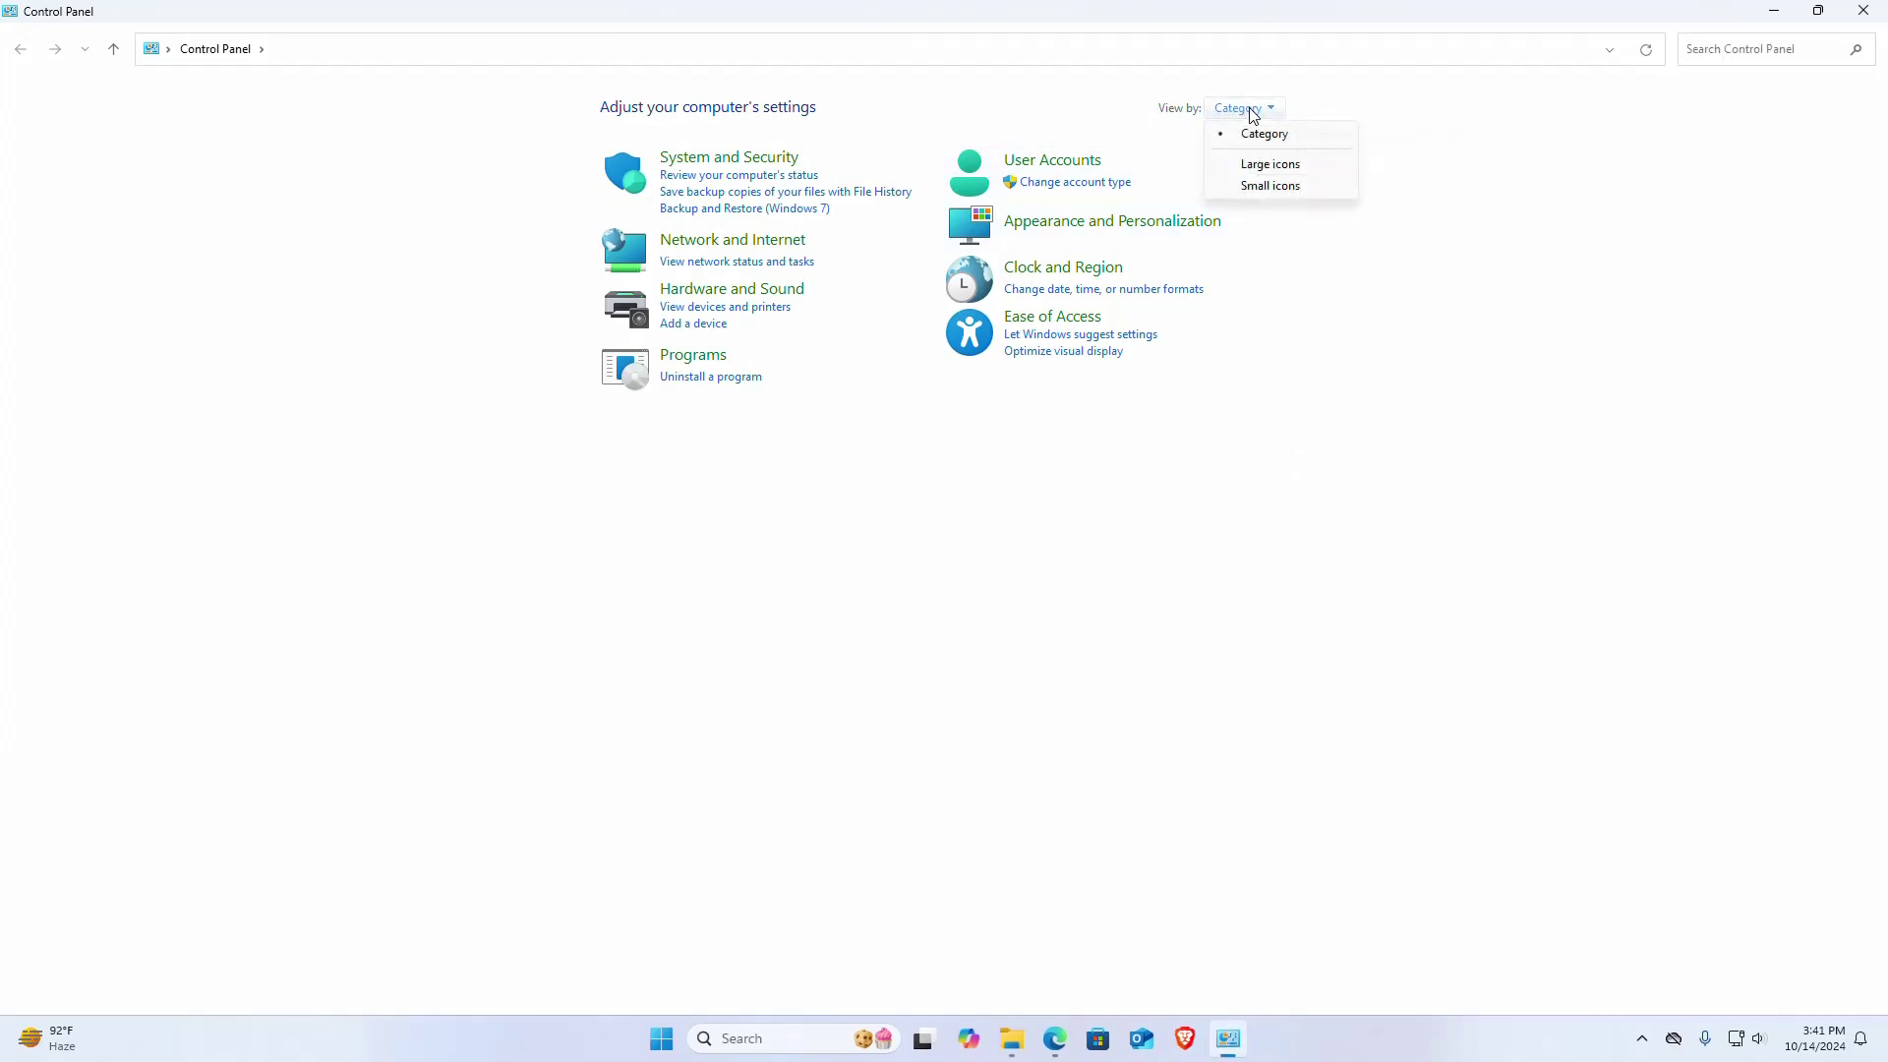
click(1250, 141)
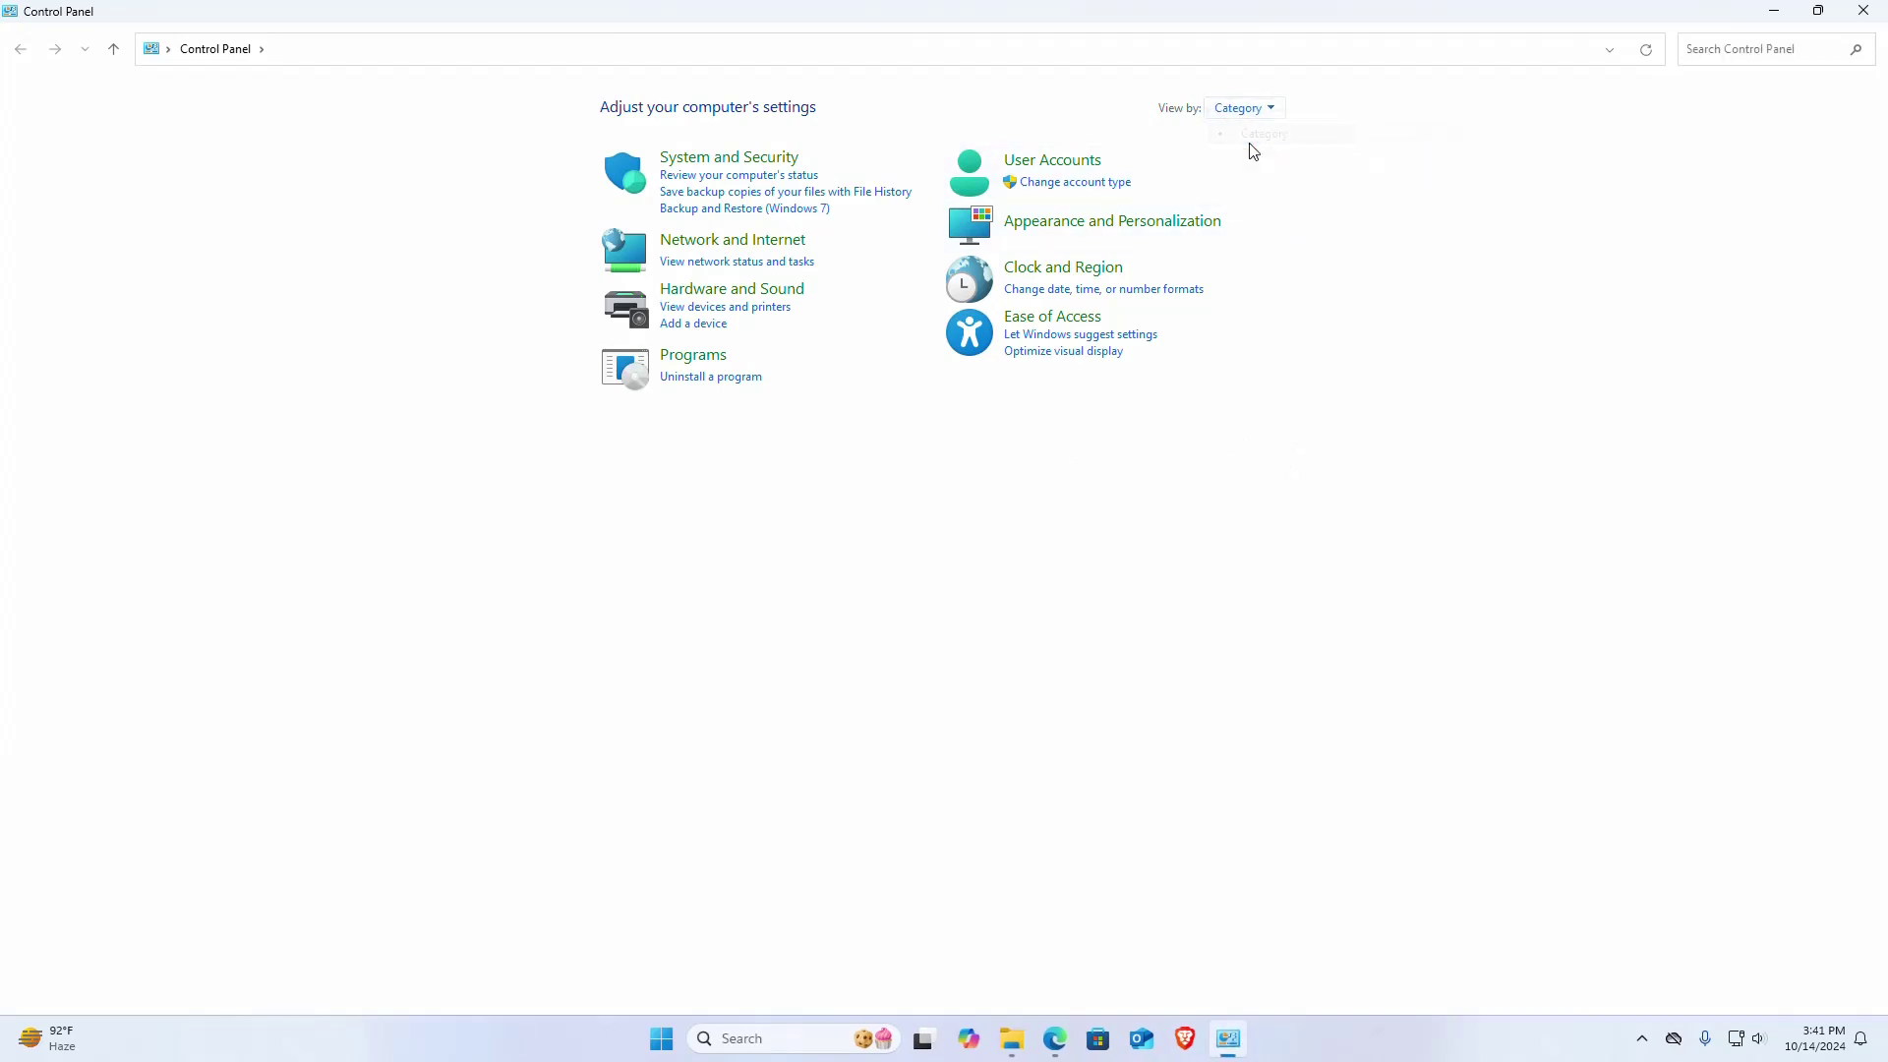
Step: Select Brave in Programs and Features and request its uninstall
click(702, 380)
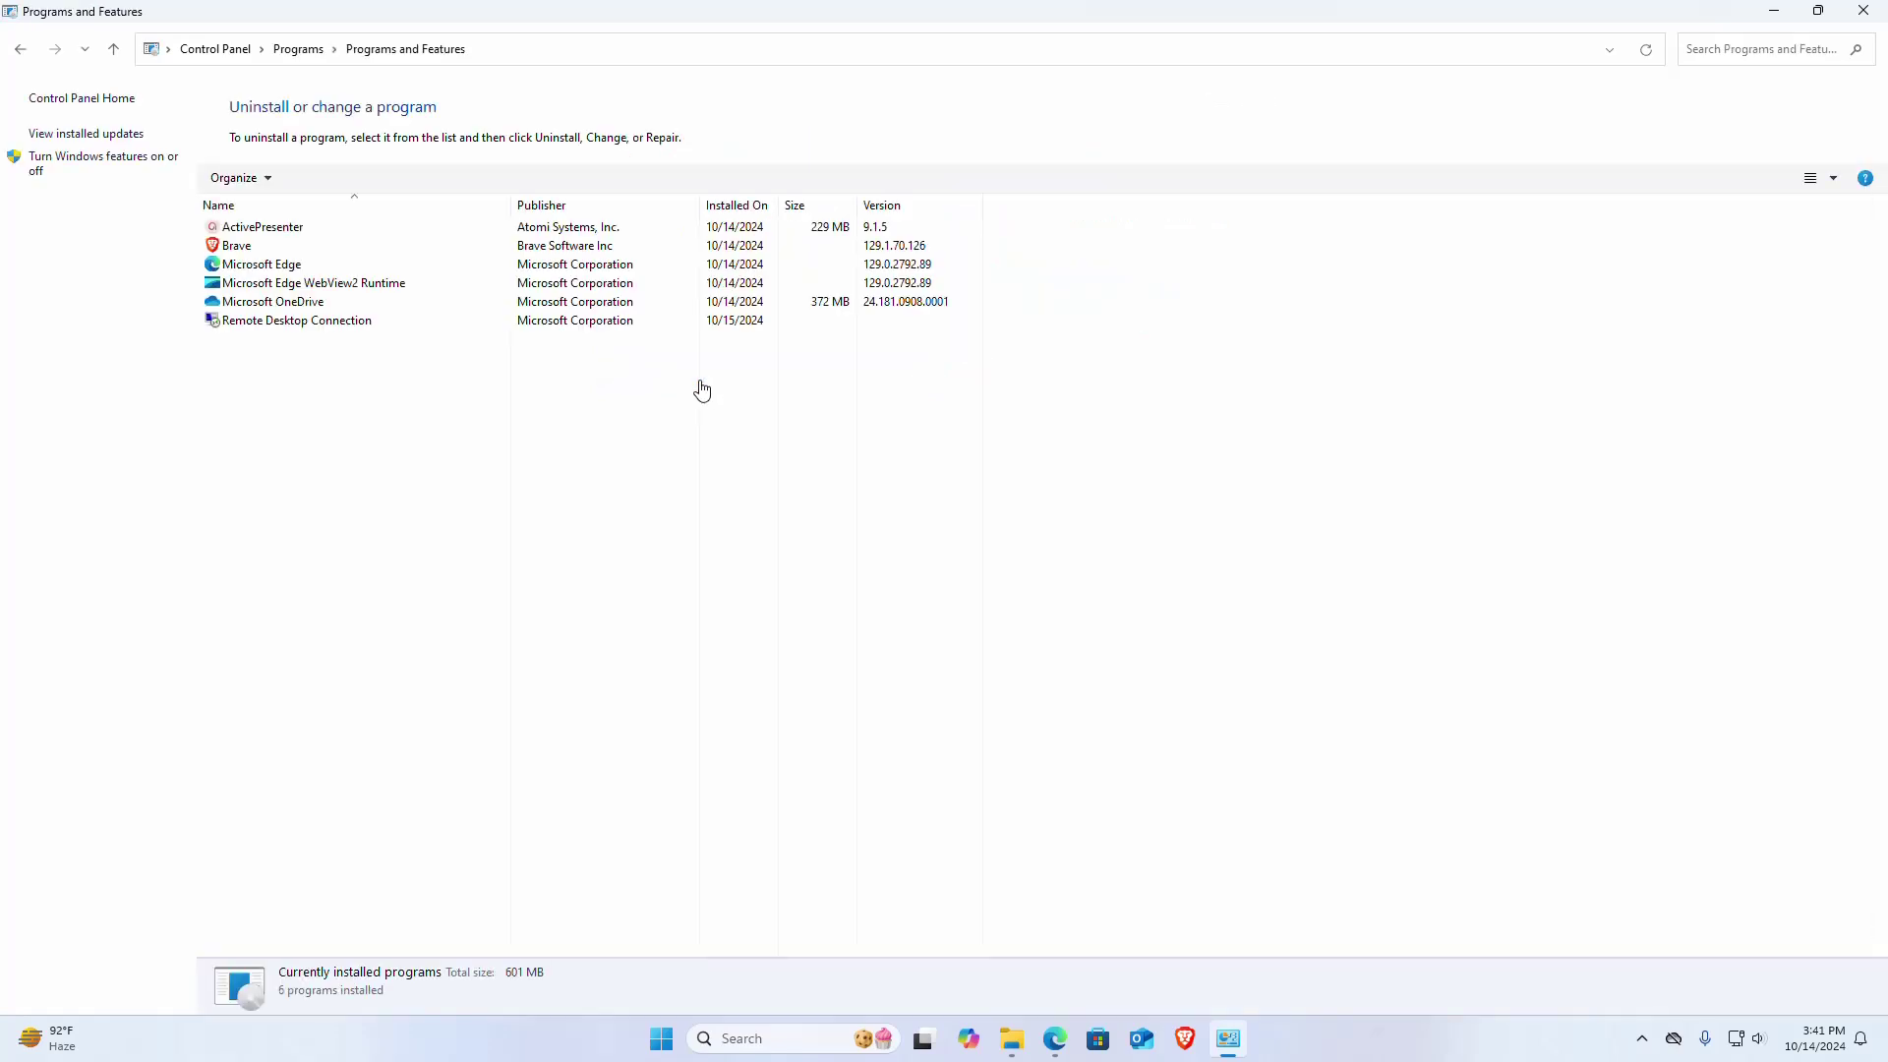
click(229, 248)
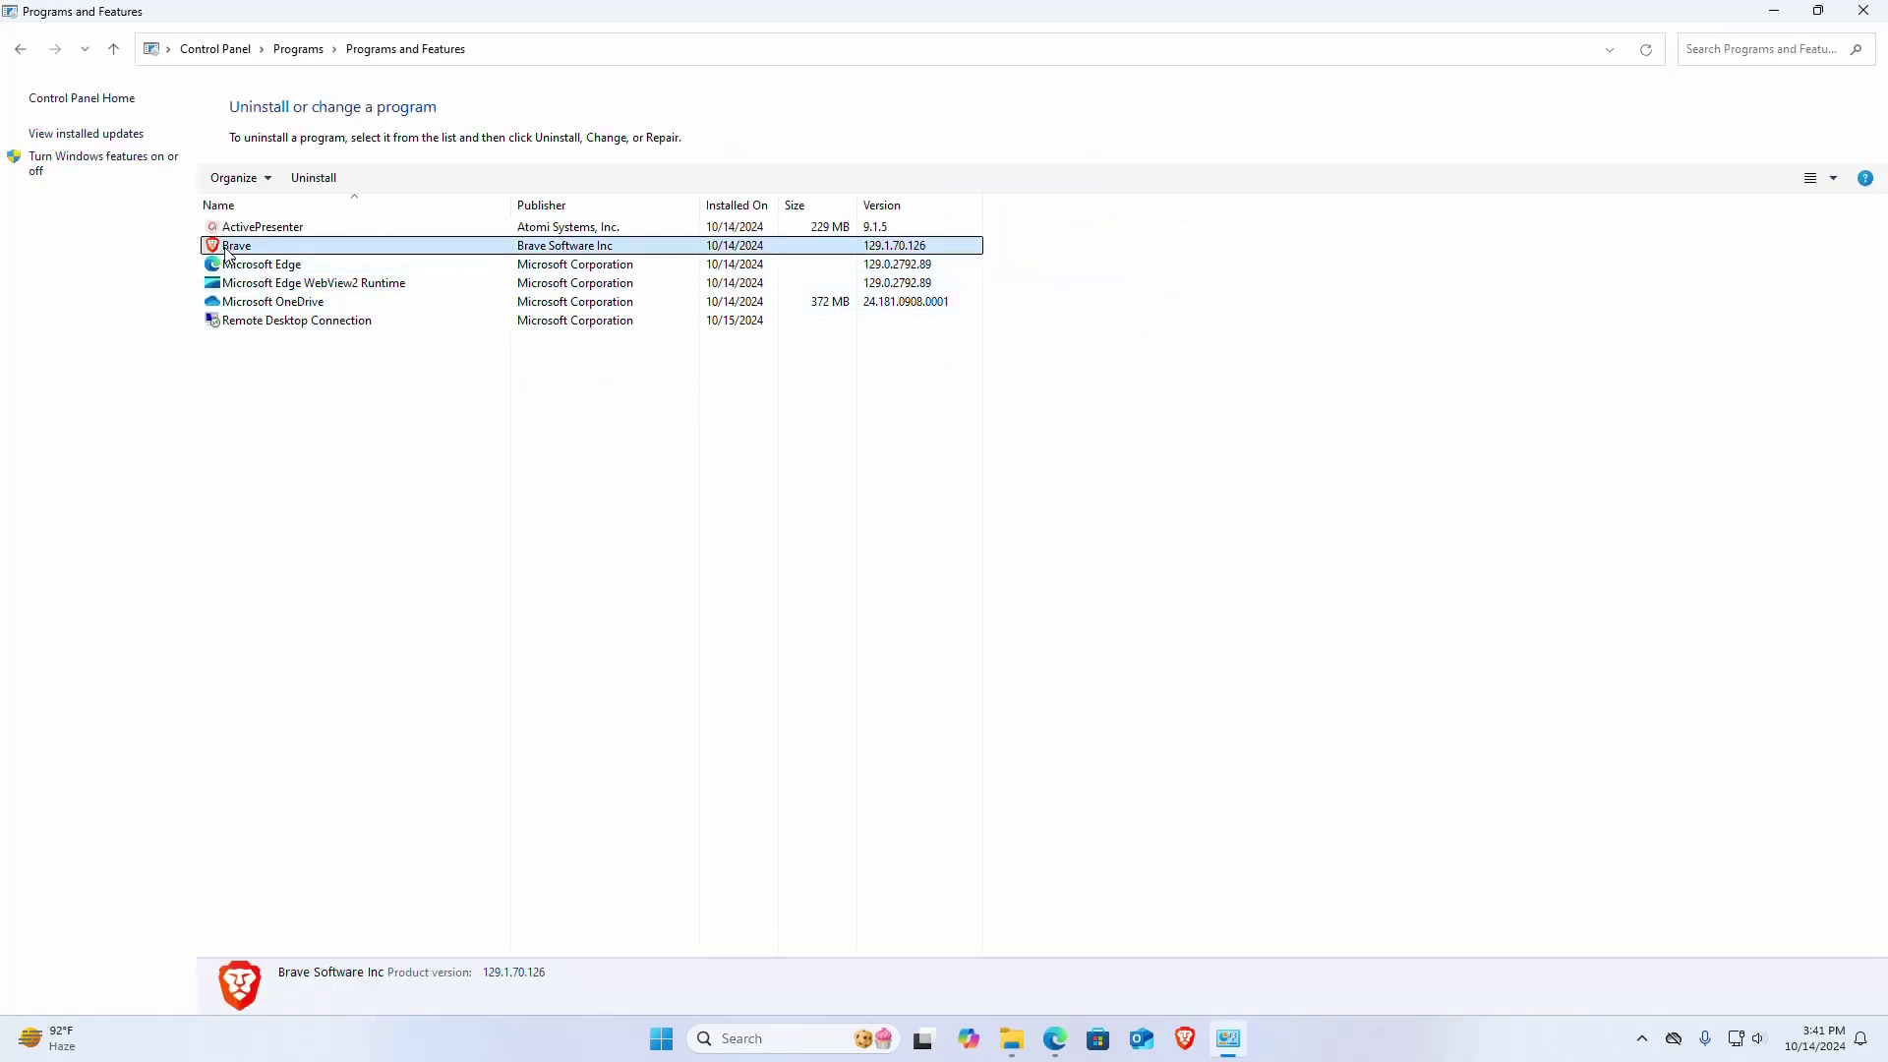
click(321, 181)
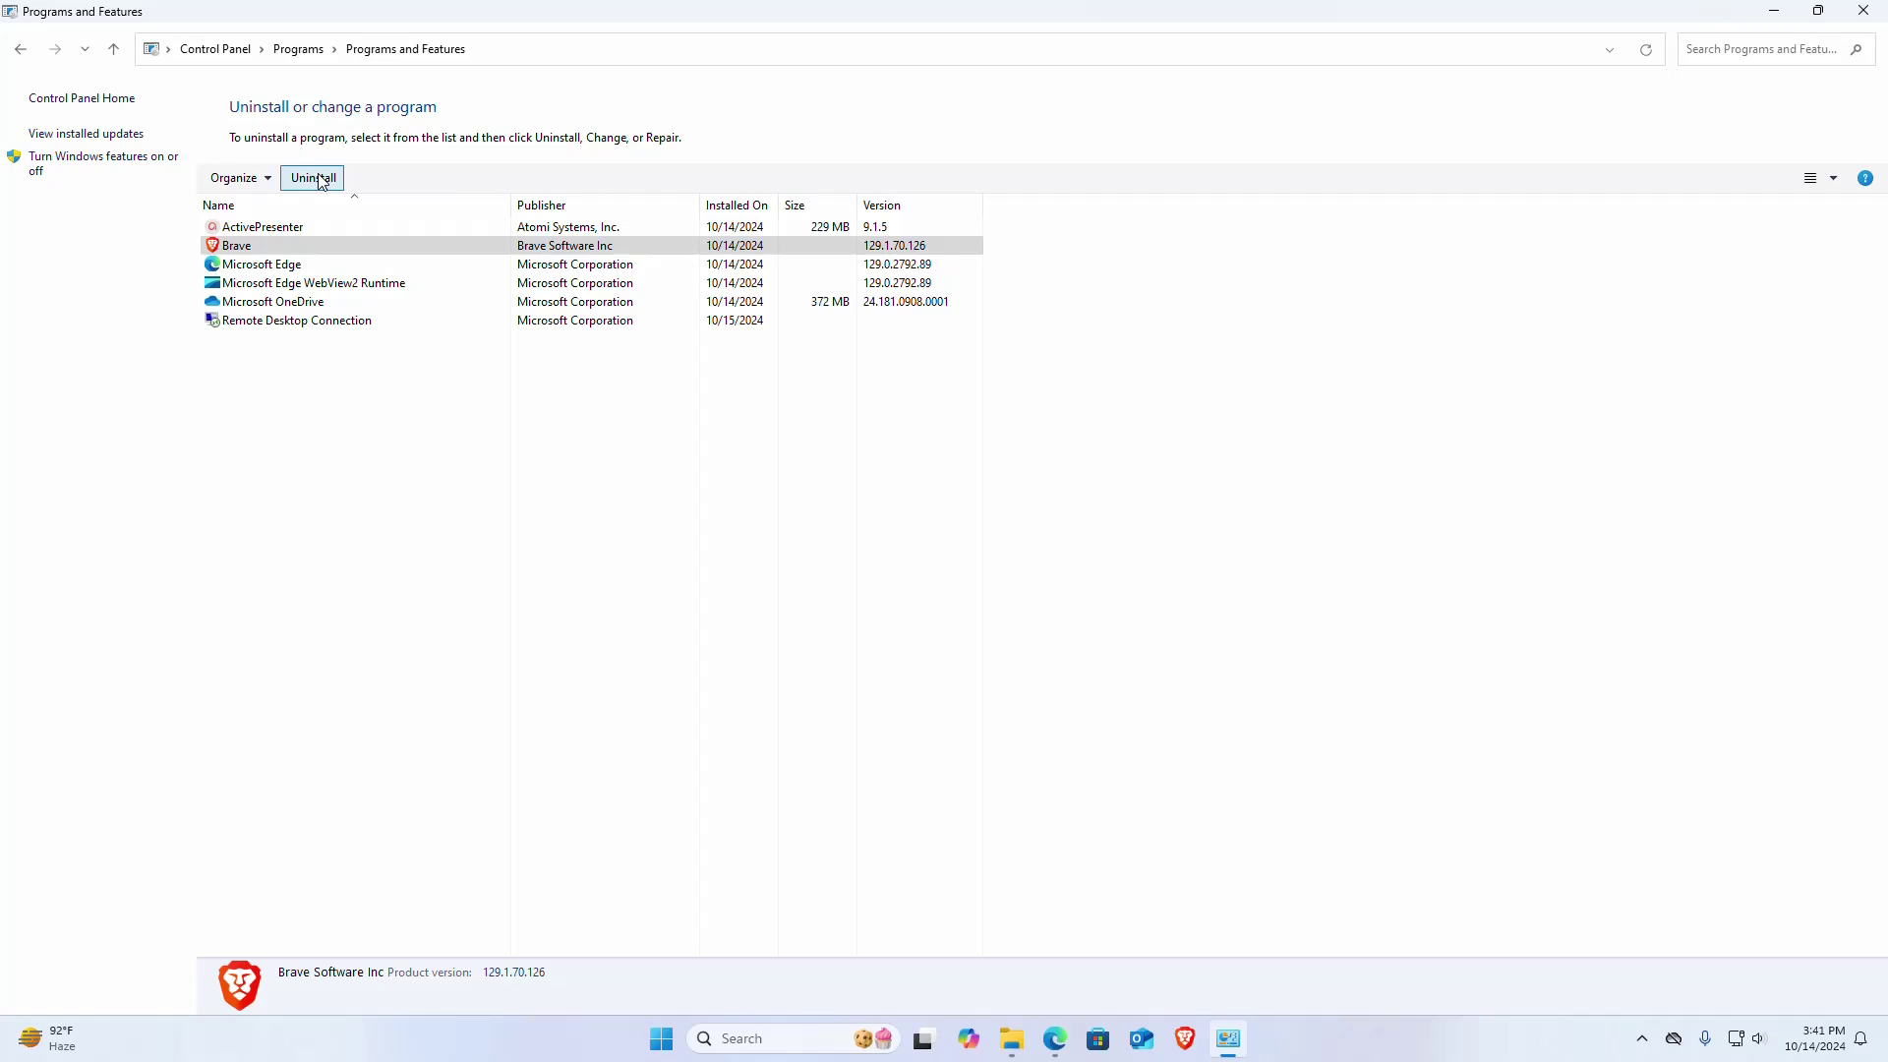
Step: Uninstall Brave with 'Also delete your browsing data' ticked
click(322, 180)
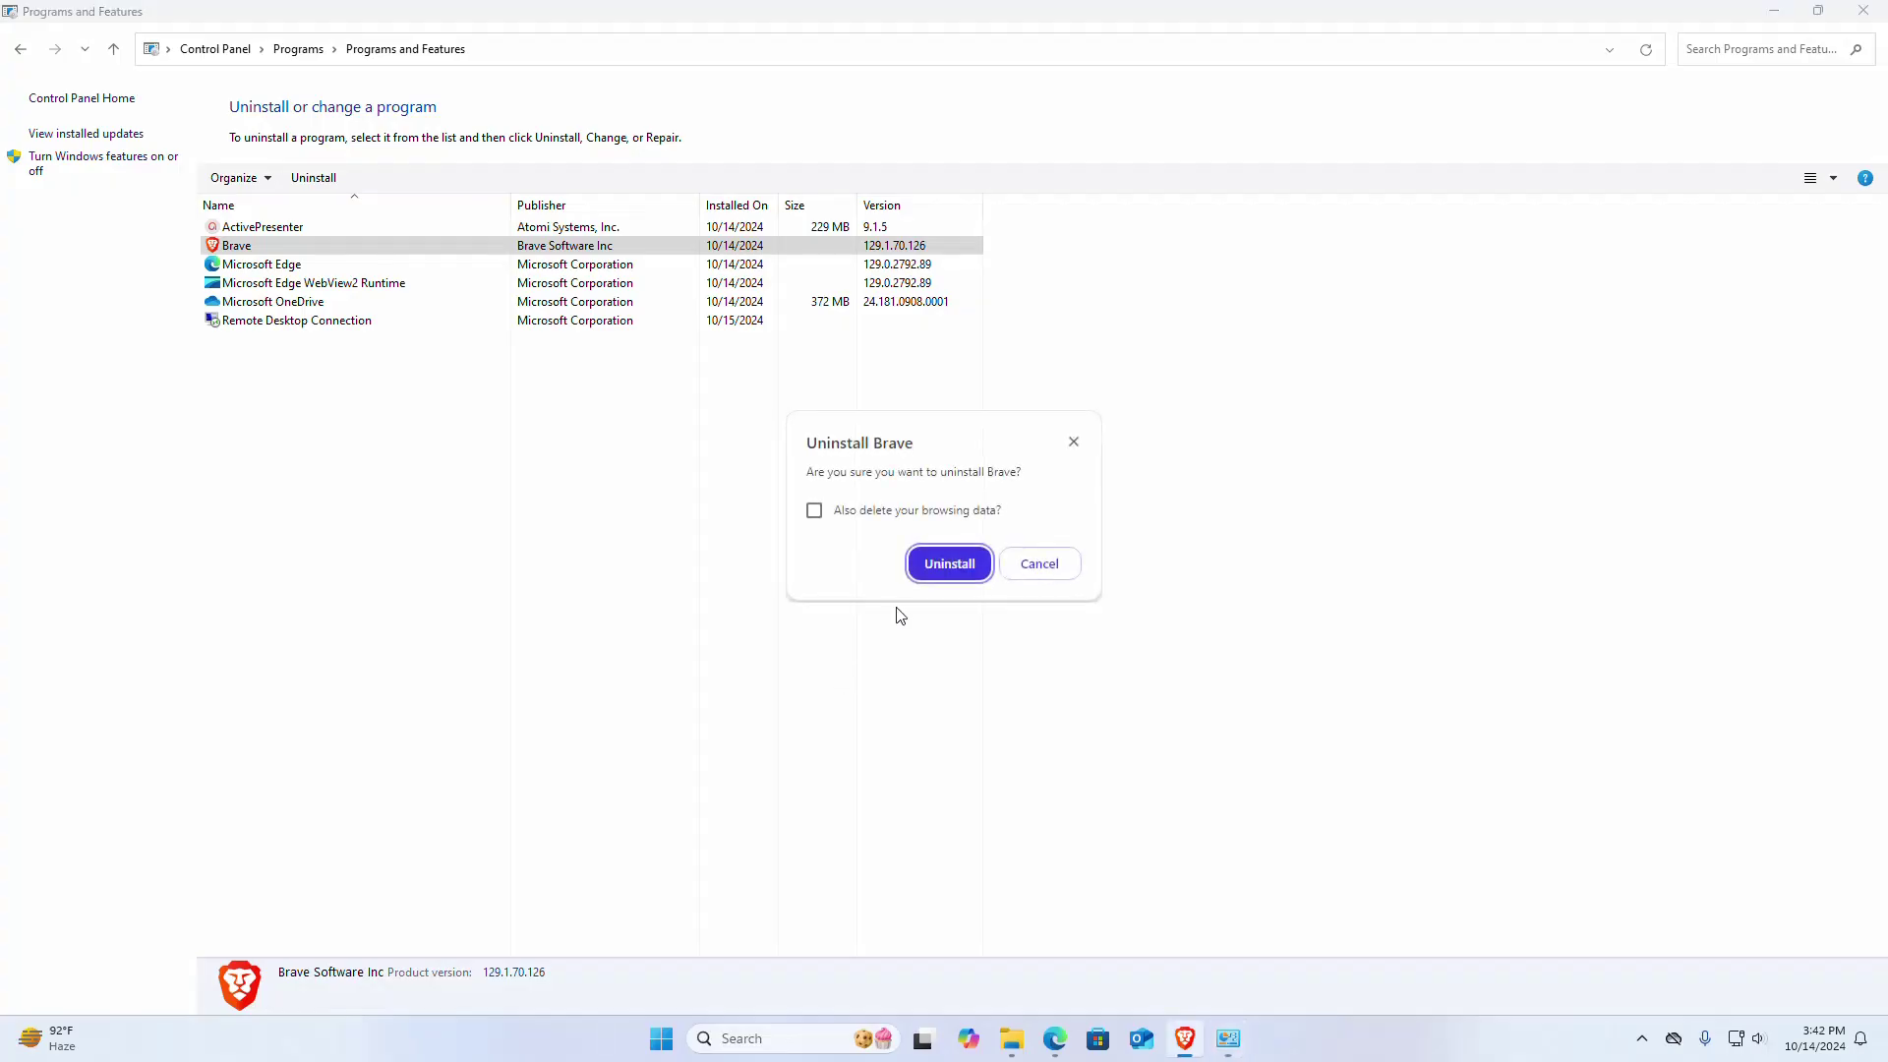
click(814, 511)
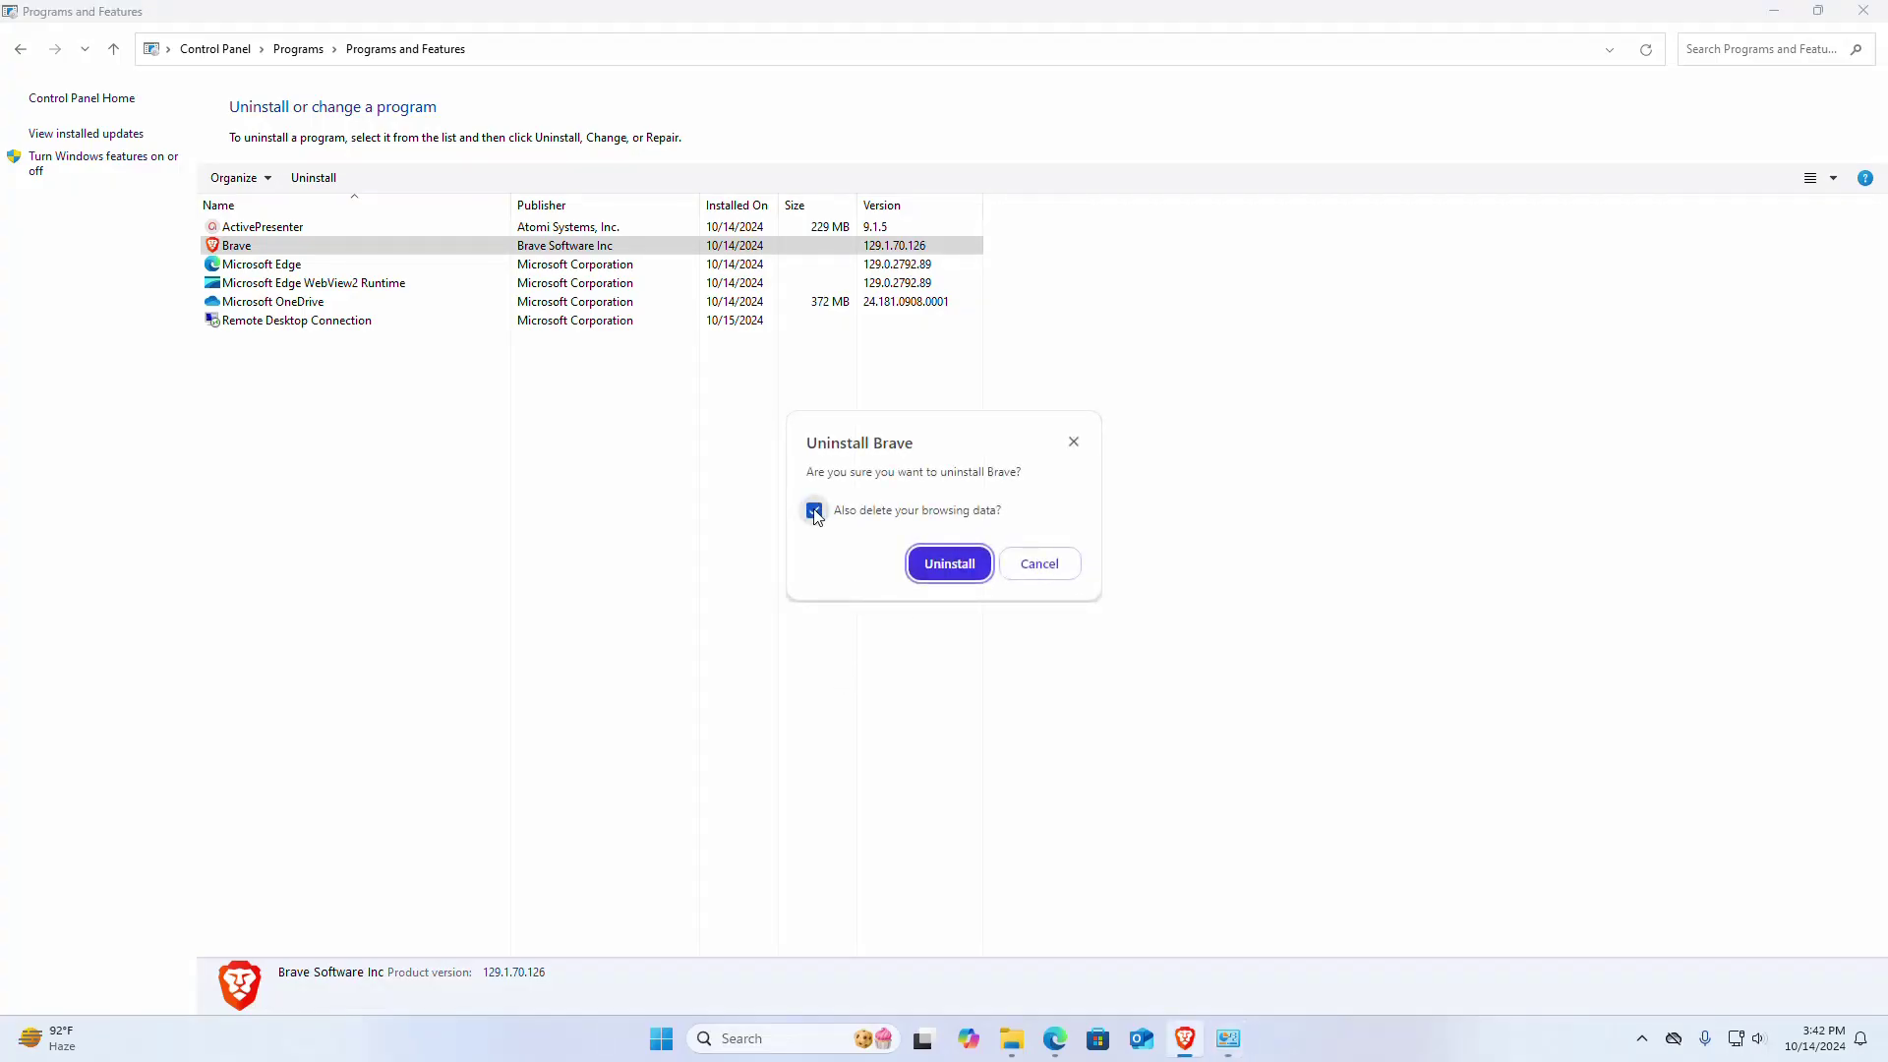
click(948, 567)
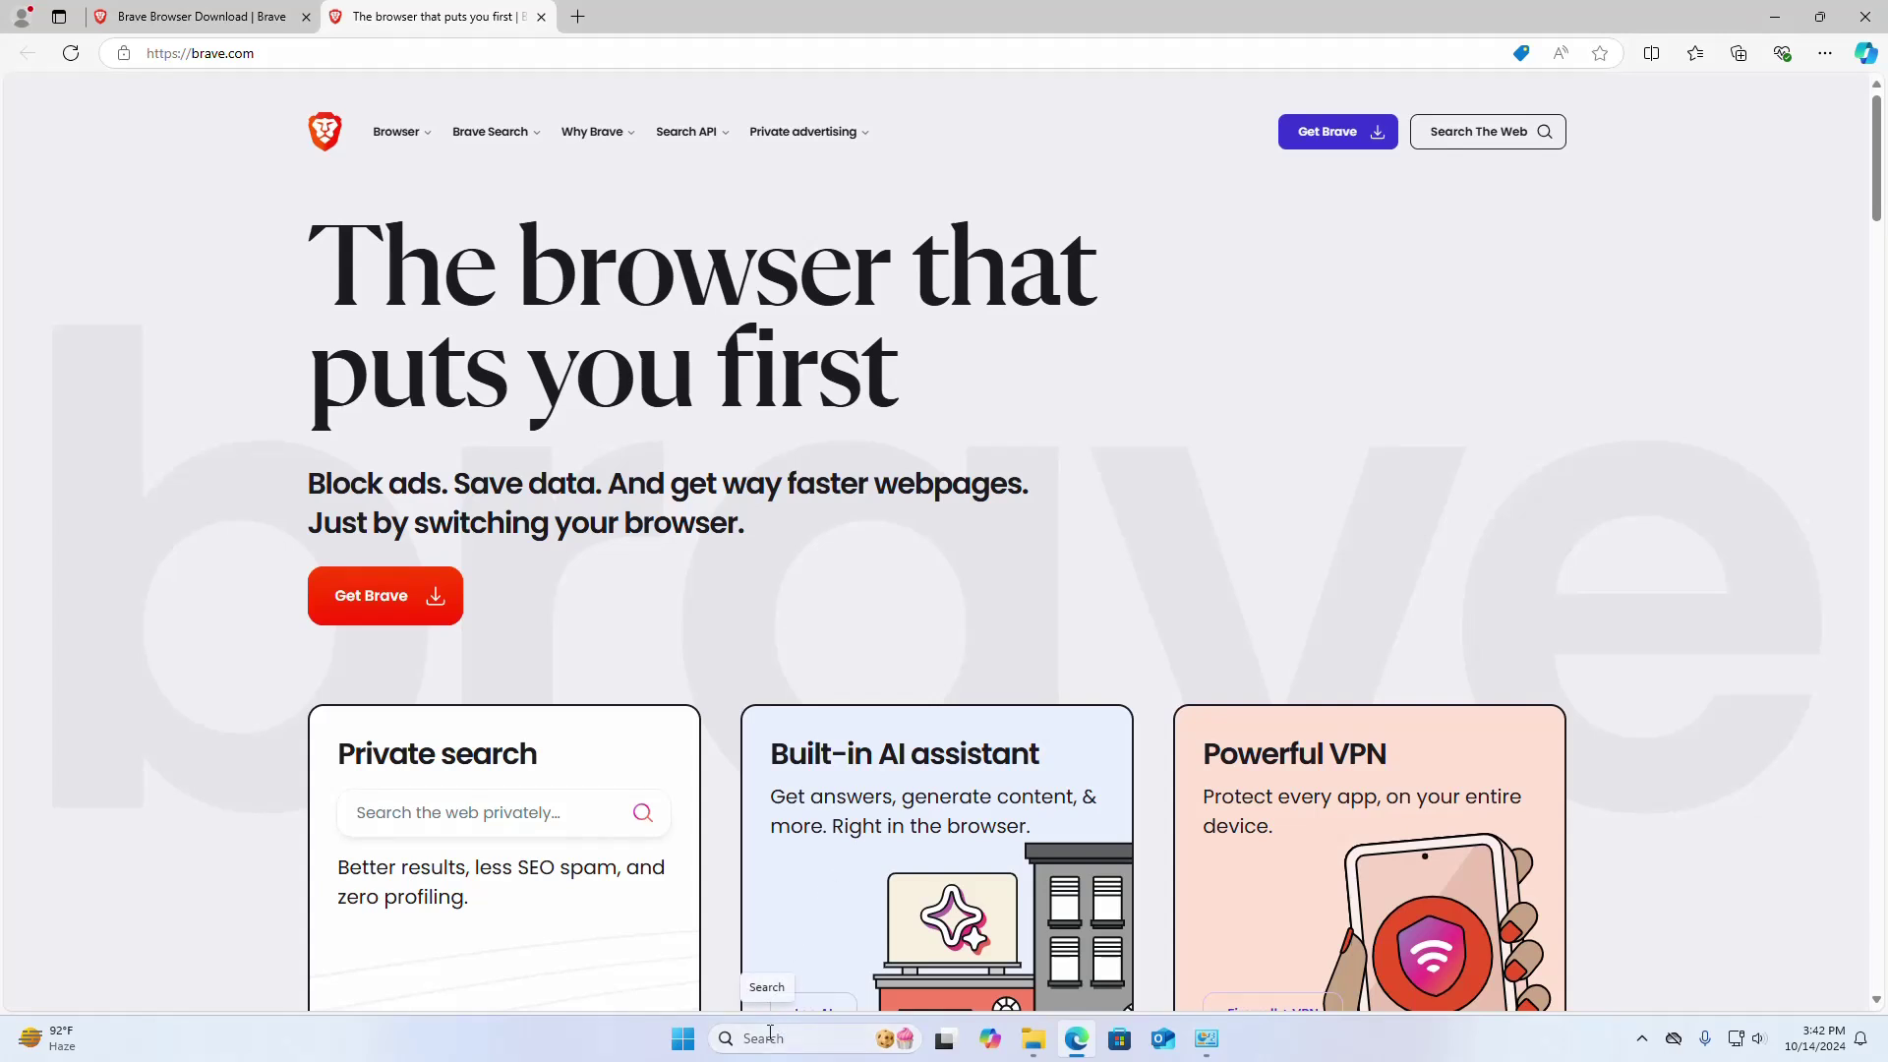
Step: Search the PC for 'brave' to confirm only the setup file remains
click(736, 1039)
text(b)
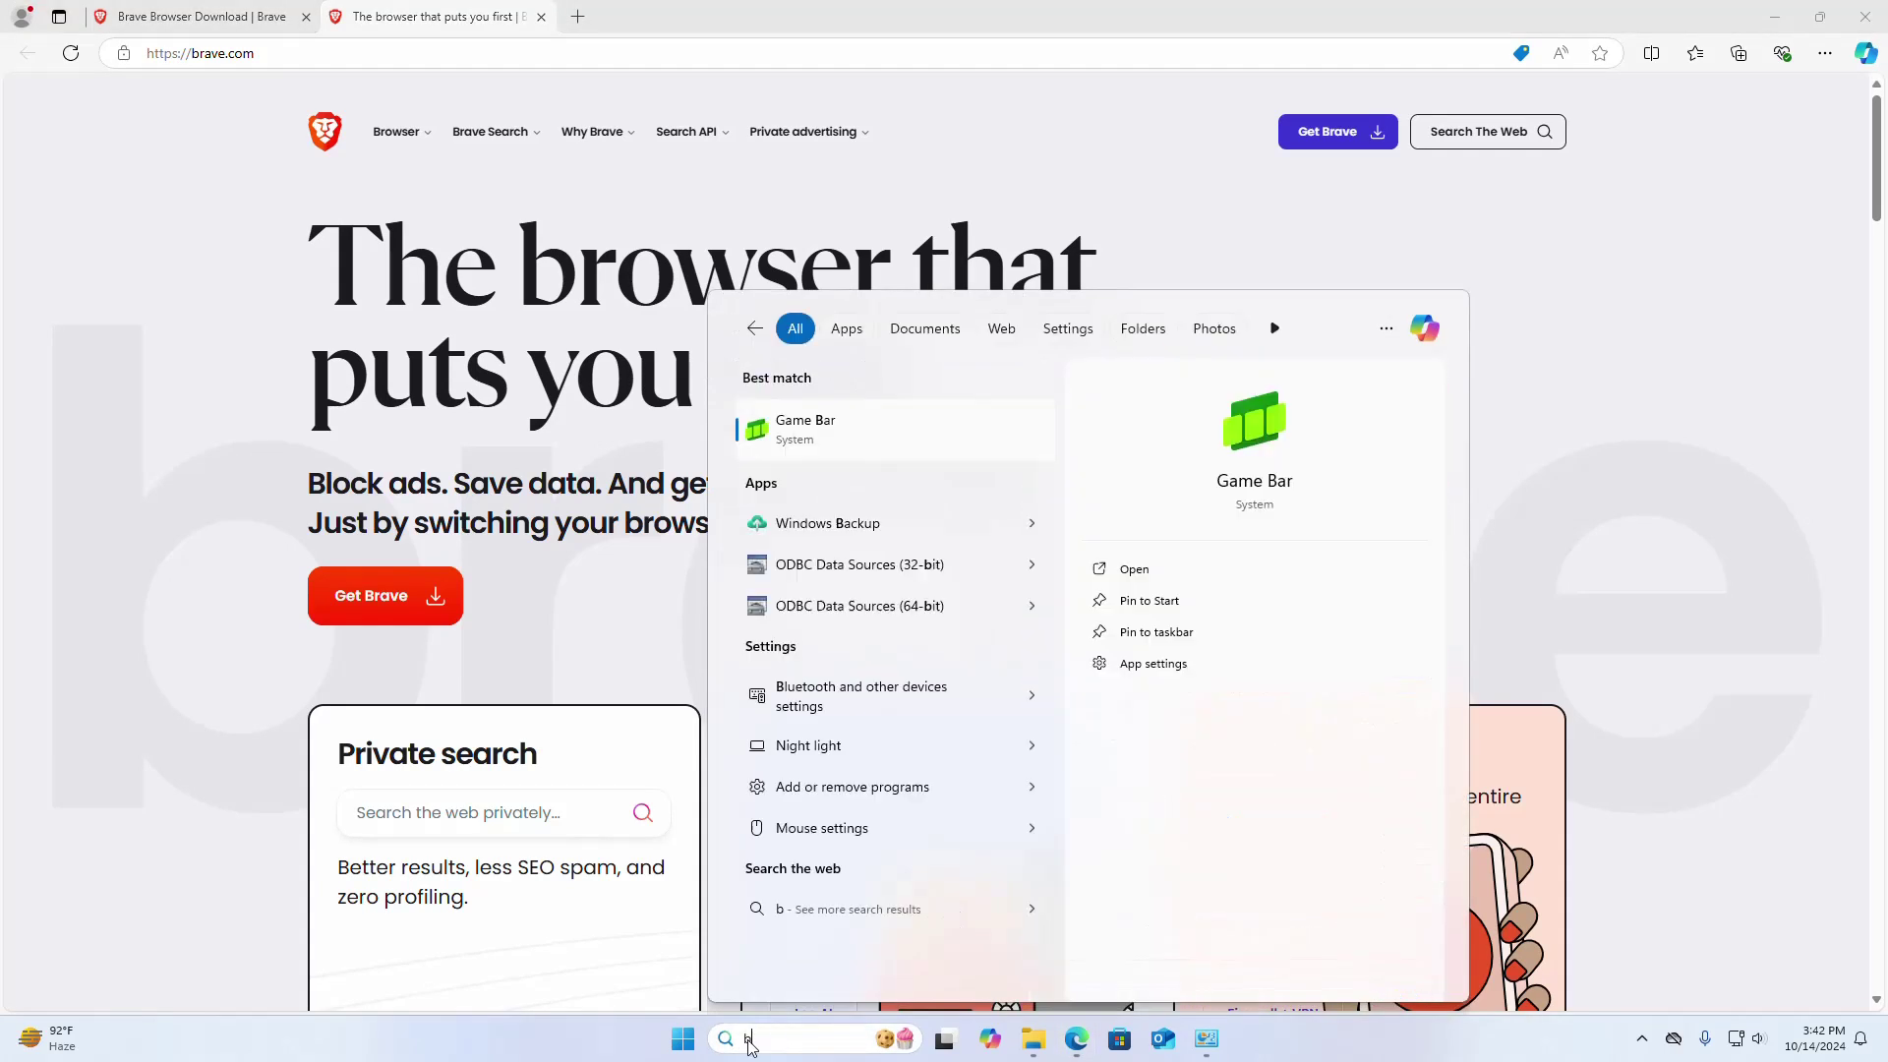
text(rave)
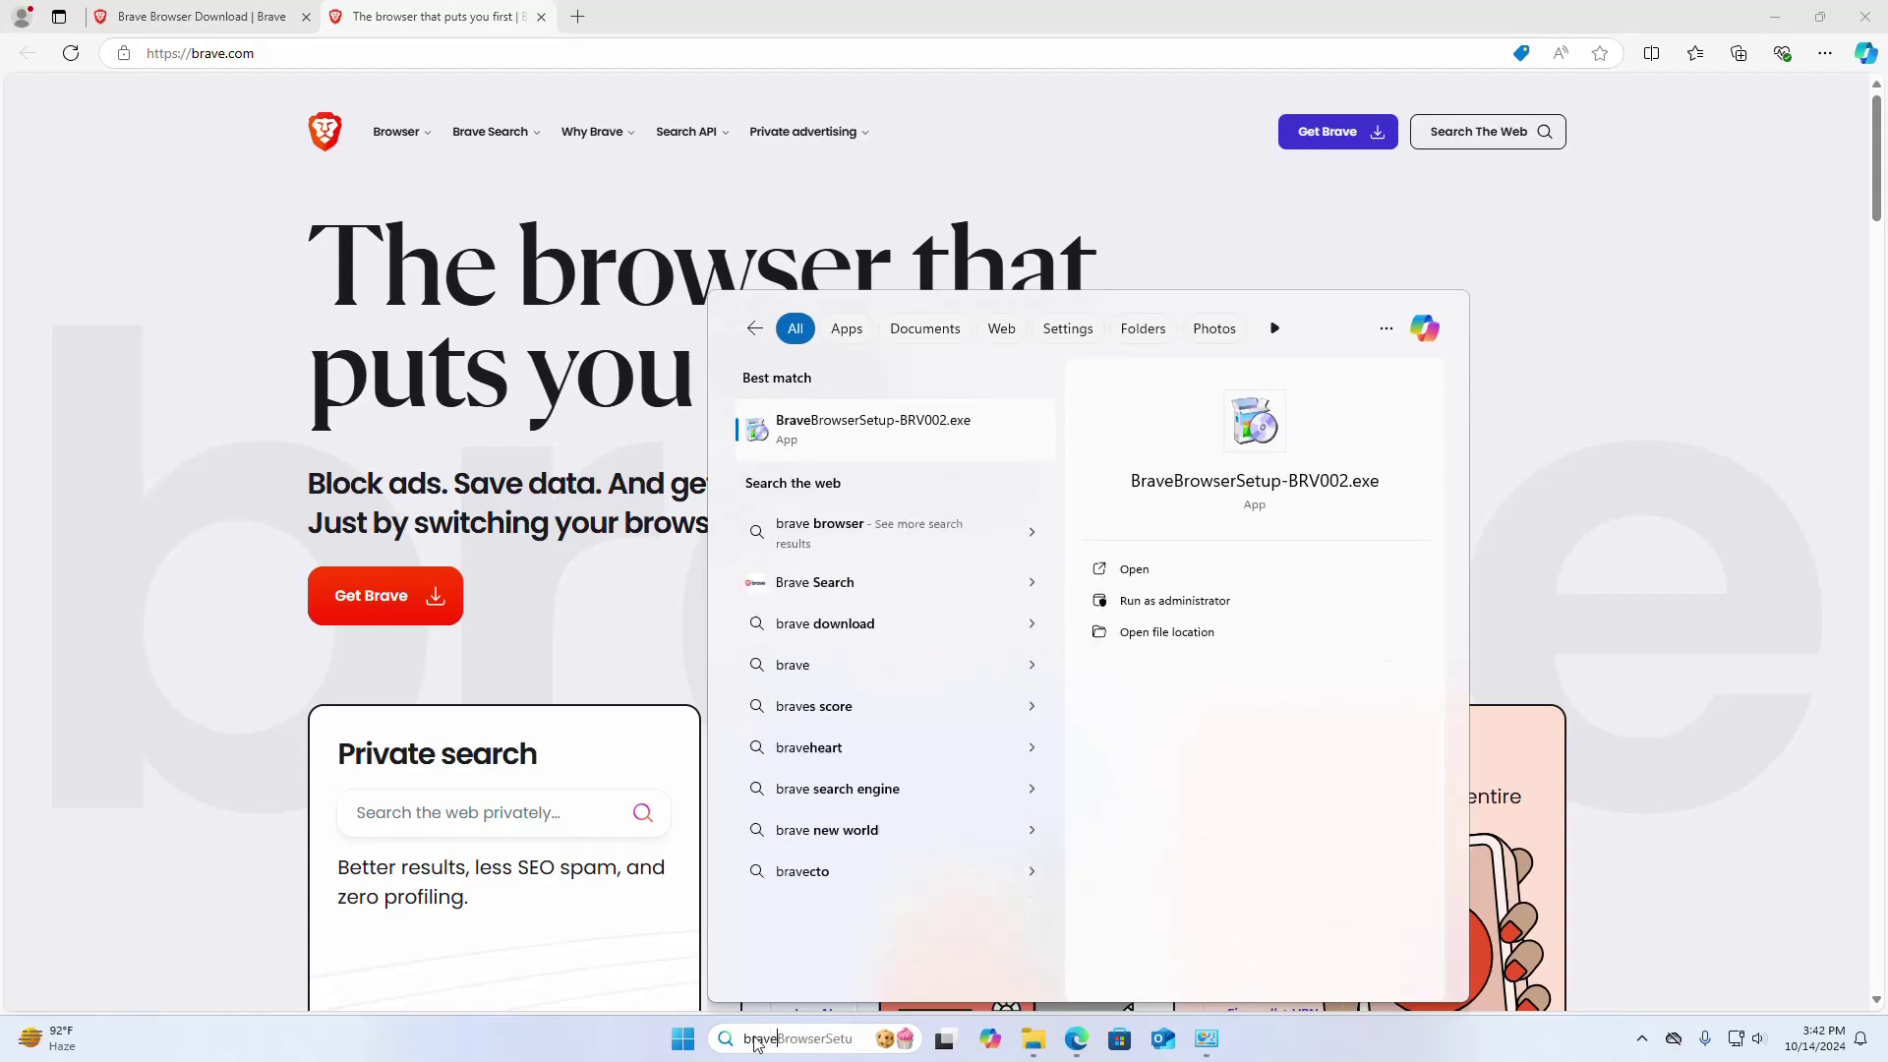